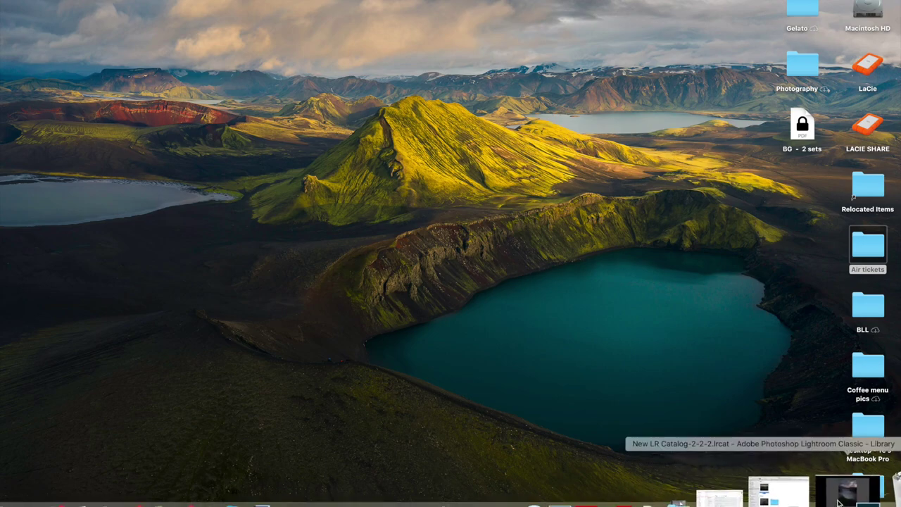
Step: Restore the minimized Lightroom Classic window from the Dock
click(841, 493)
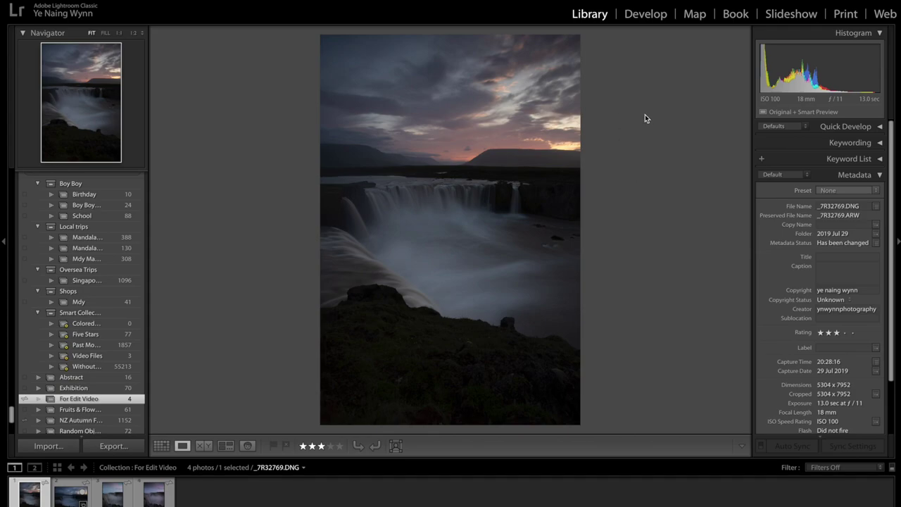
Step: Switch to the Develop module to edit the waterfall sunset photo
click(646, 14)
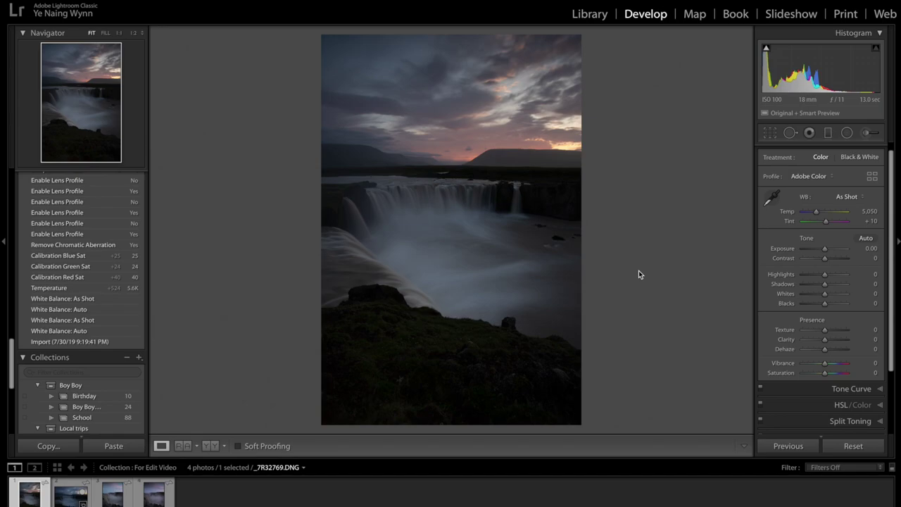
Step: Try Auto white balance, then revert to the As Shot preset
click(863, 200)
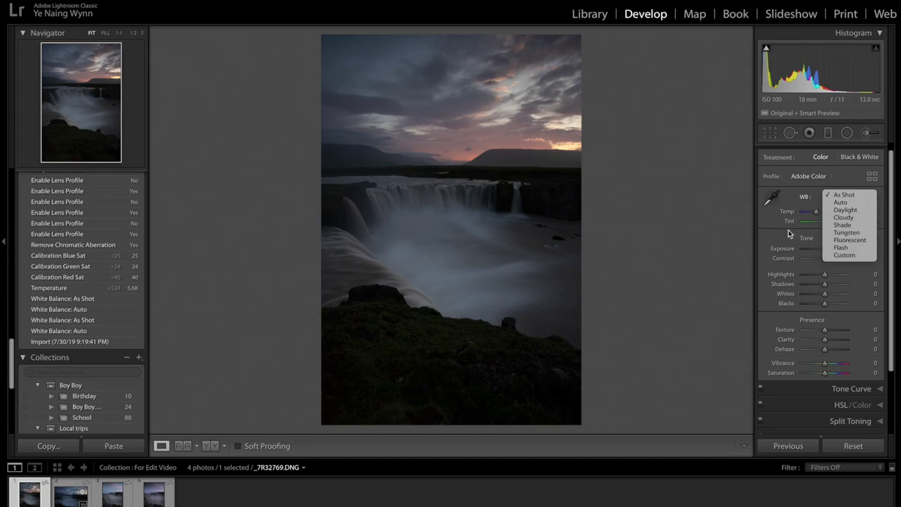
click(842, 203)
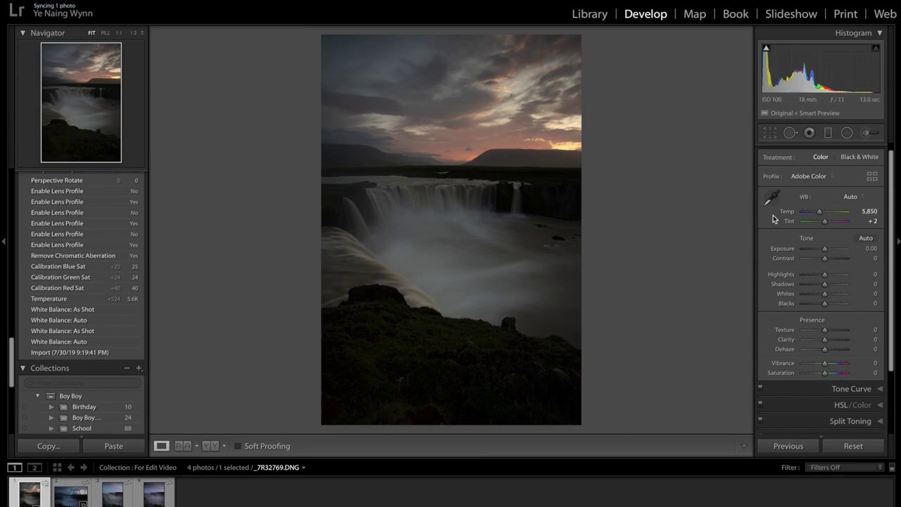
click(864, 199)
click(855, 187)
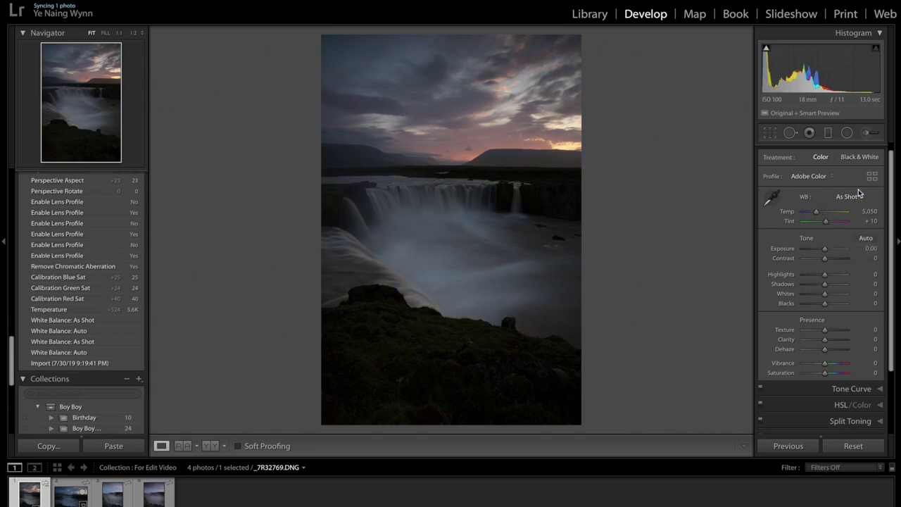
click(864, 199)
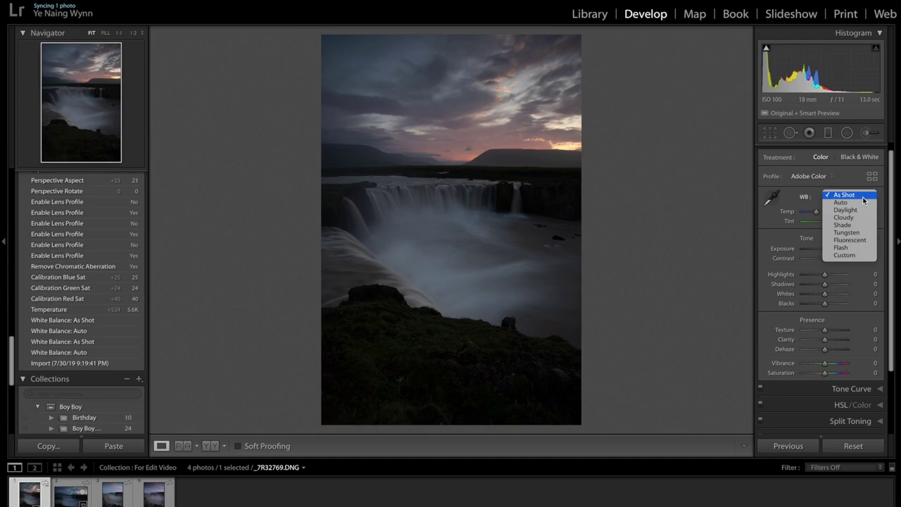
click(863, 197)
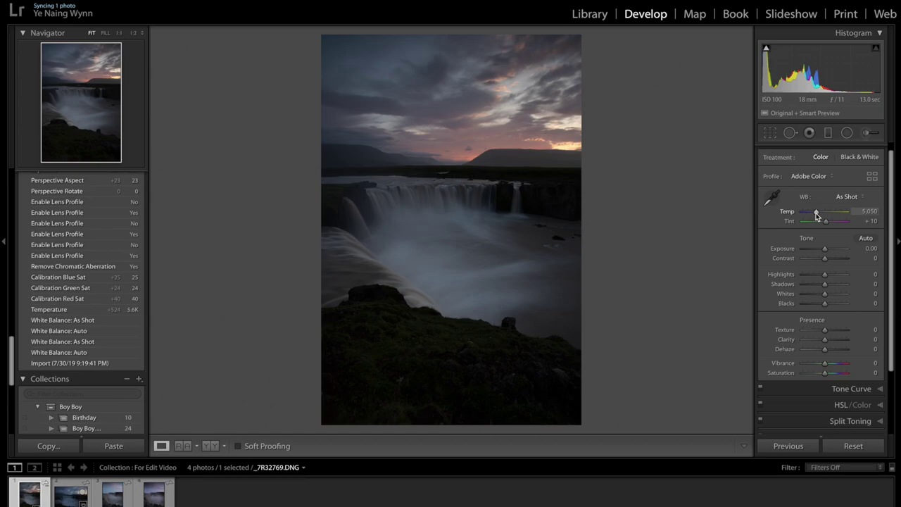
Step: Warm the Temp slider from 5,050 to about 5,602
click(816, 214)
drag(816, 215, 817, 217)
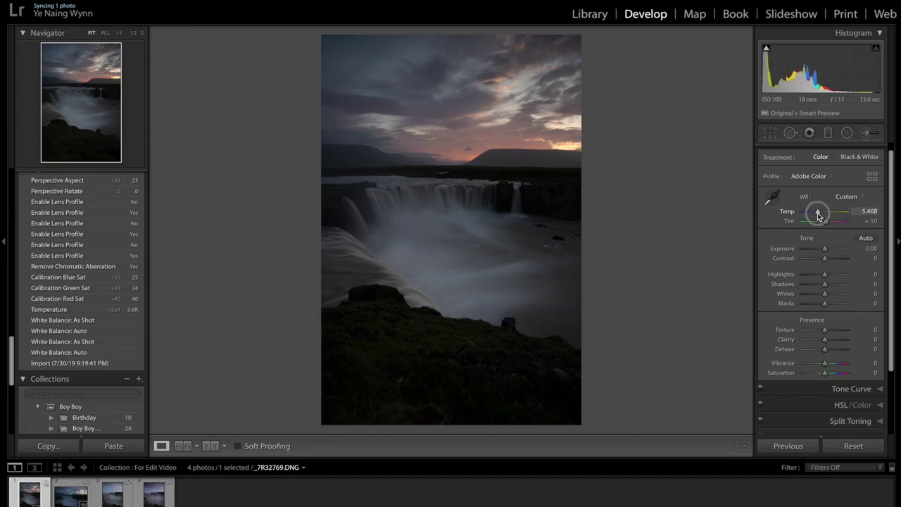
drag(817, 215, 819, 217)
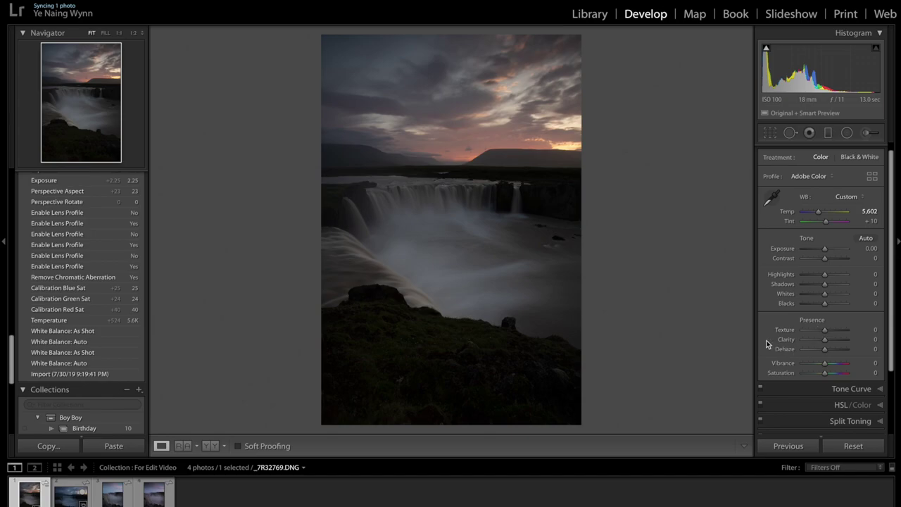
scroll(767, 343, down, 5)
scroll(765, 343, down, 1)
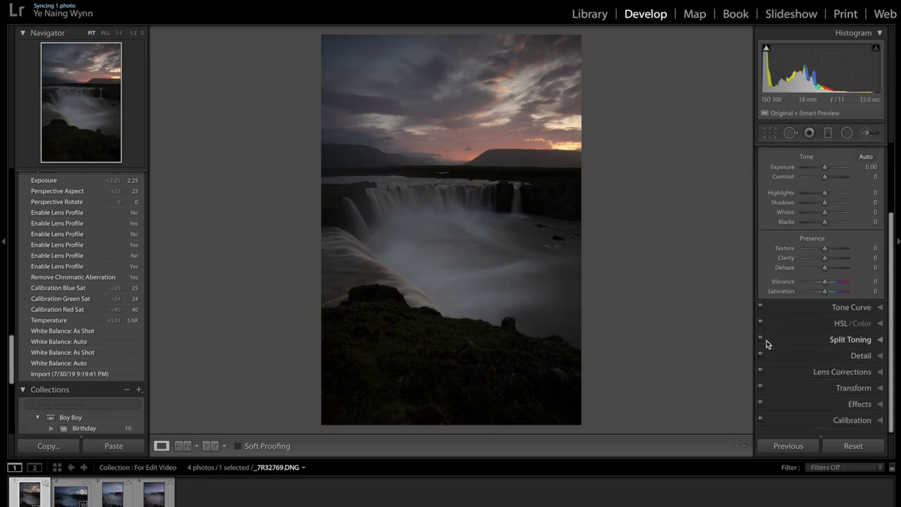
Step: Expand the Calibration panel and begin adjusting Shadows Tint
click(880, 421)
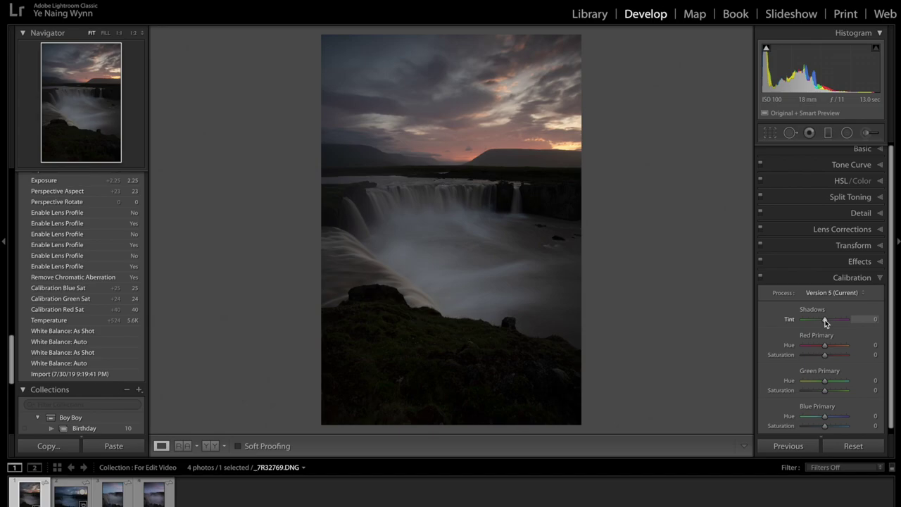
click(825, 321)
Step: Set Calibration Shadows Tint to +8 and Red Primary saturation to about +35
drag(826, 321, 828, 323)
scroll(844, 331, down, 1)
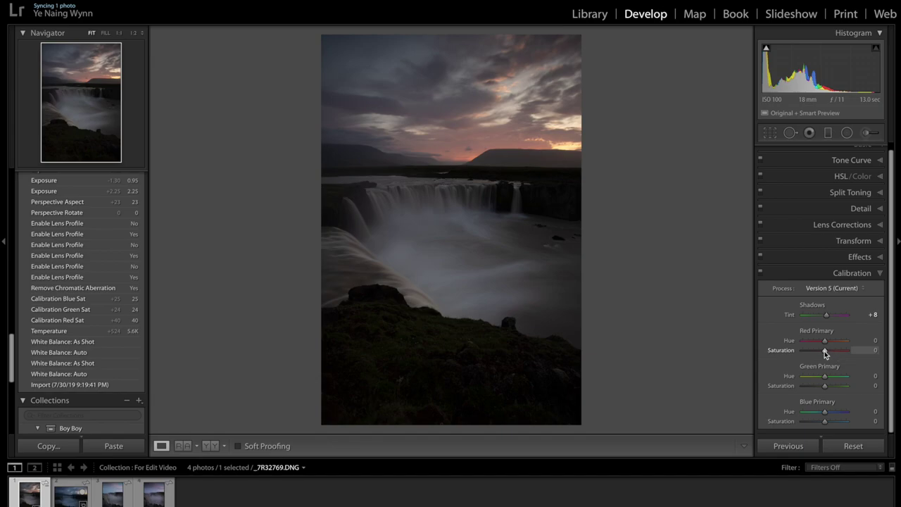
click(824, 350)
mouse_move(825, 352)
mouse_down()
mouse_move(847, 359)
mouse_move(832, 358)
mouse_up()
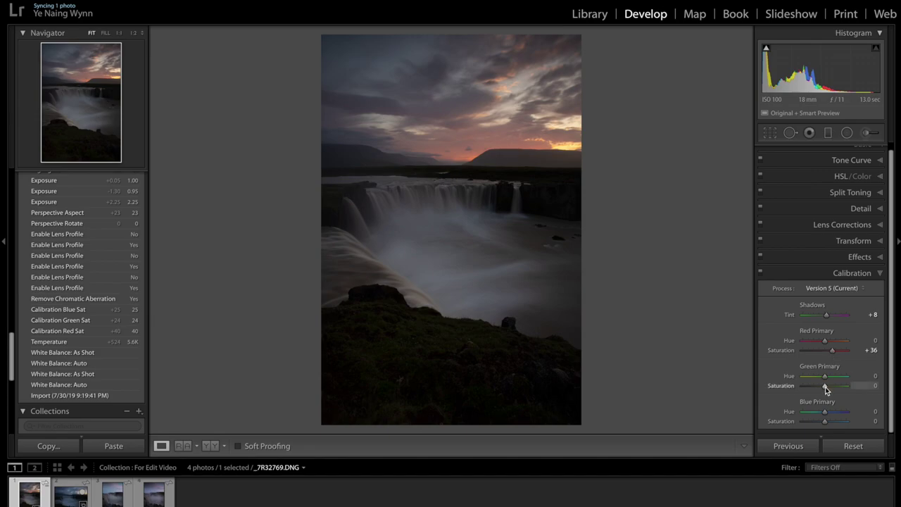
Step: Boost Green Primary saturation moderately and raise Blue Primary saturation slightly
drag(825, 387, 825, 387)
click(824, 387)
mouse_move(825, 388)
mouse_down()
mouse_move(850, 387)
mouse_move(826, 388)
mouse_up()
drag(825, 387, 831, 386)
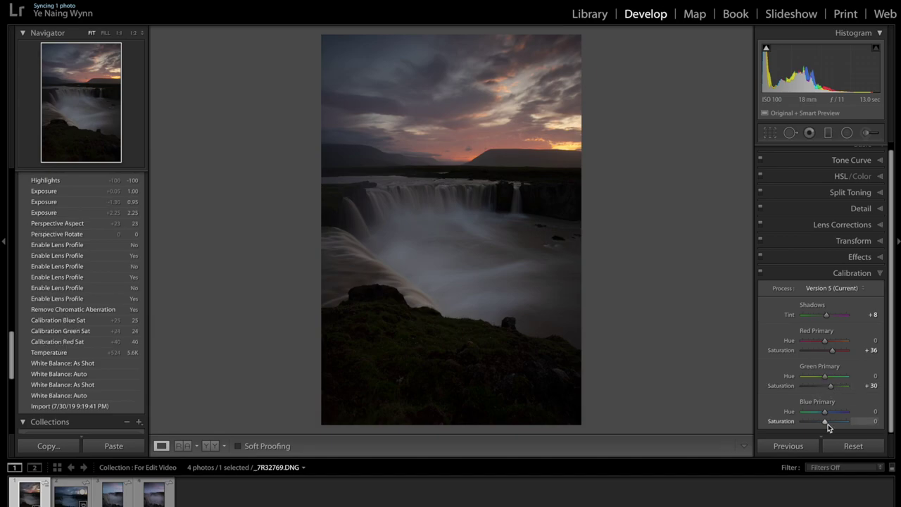
drag(825, 421, 828, 426)
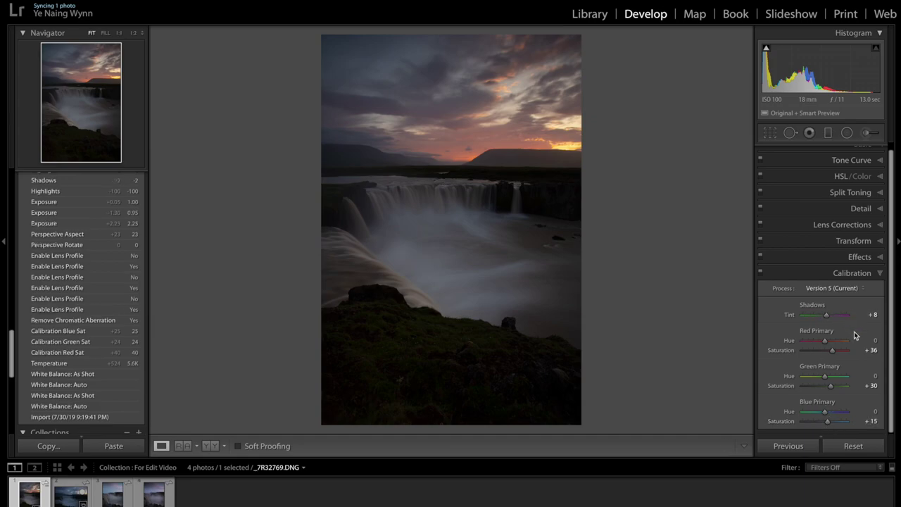
Step: Expand the Basic panel and raise Exposure to +2.00
scroll(811, 264, up, 2)
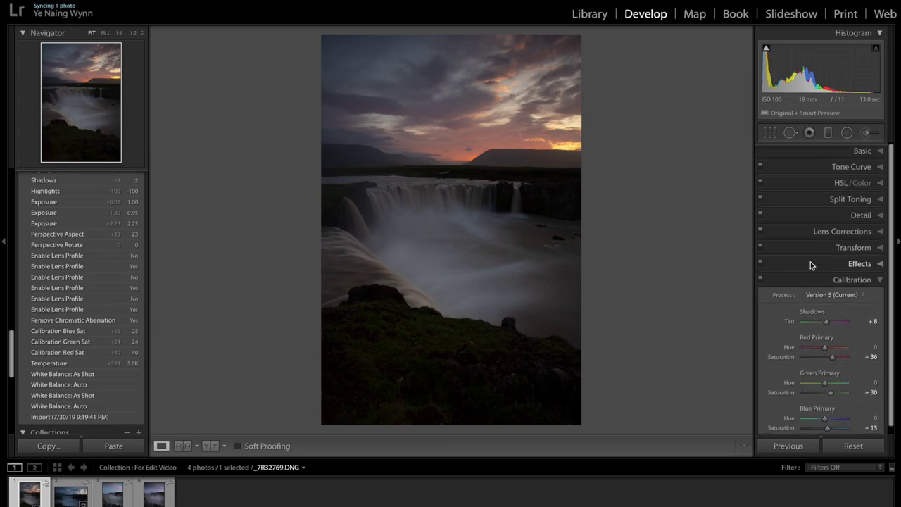
click(881, 151)
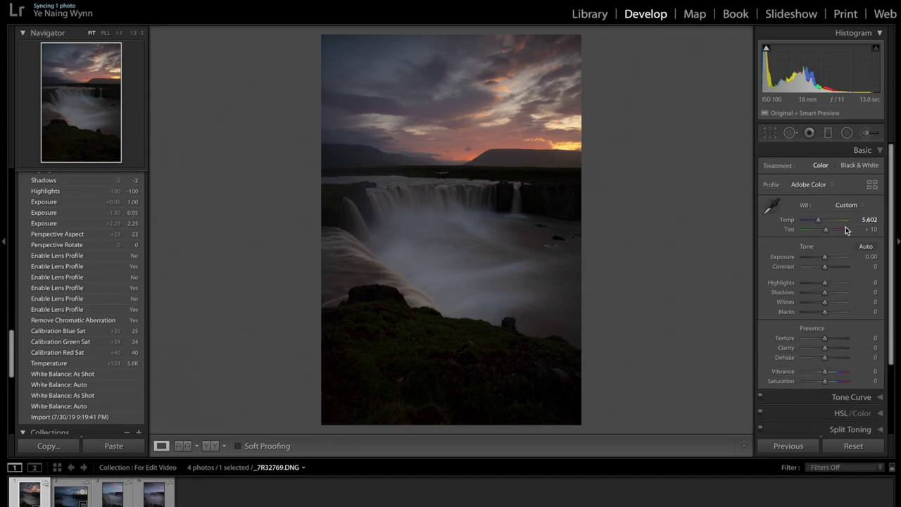
click(825, 259)
Step: Raise Exposure to about +2.00, then settle it back at +1.00
drag(825, 260, 833, 259)
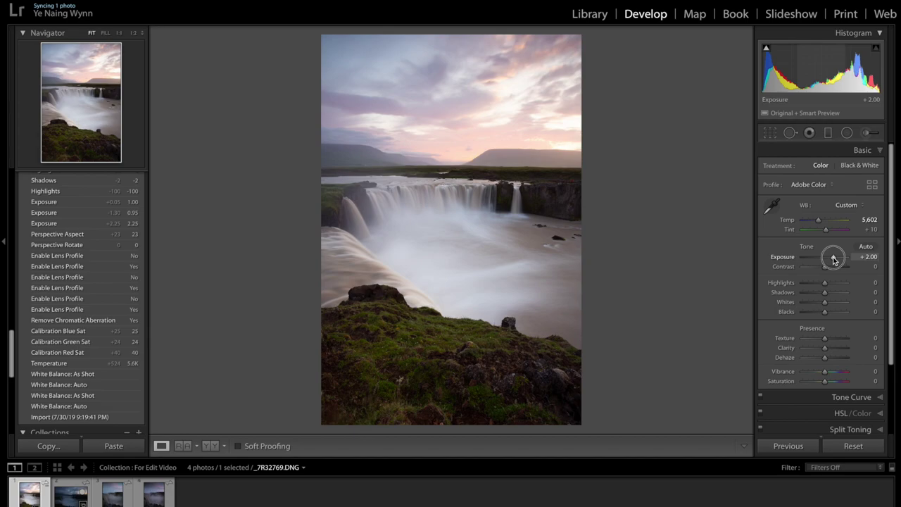
drag(833, 260, 830, 259)
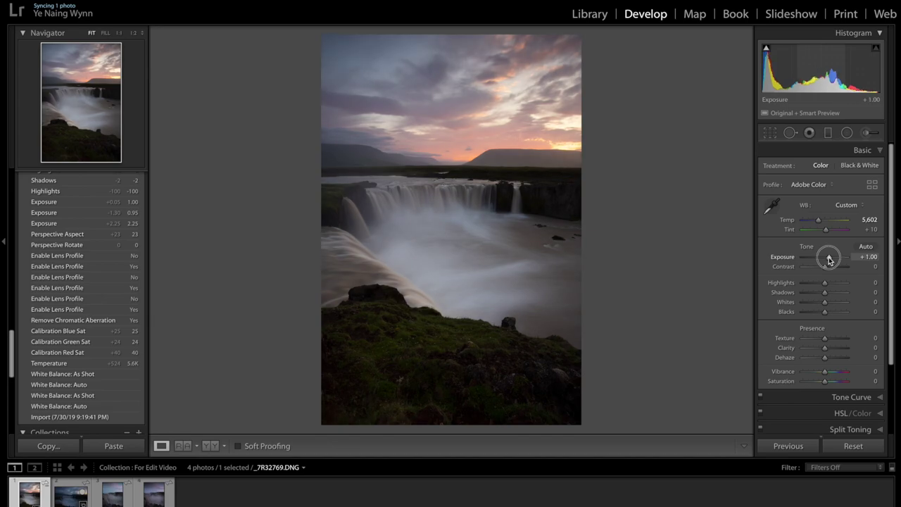
drag(829, 260, 829, 259)
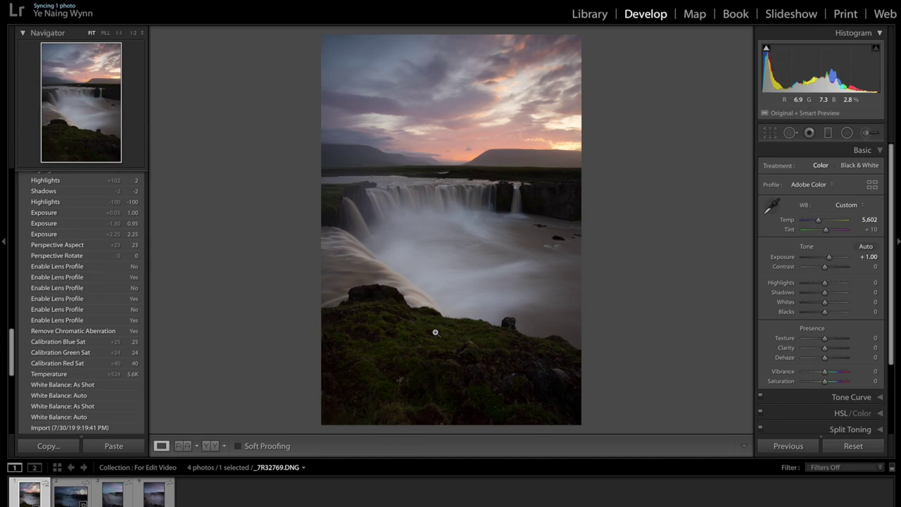
click(824, 270)
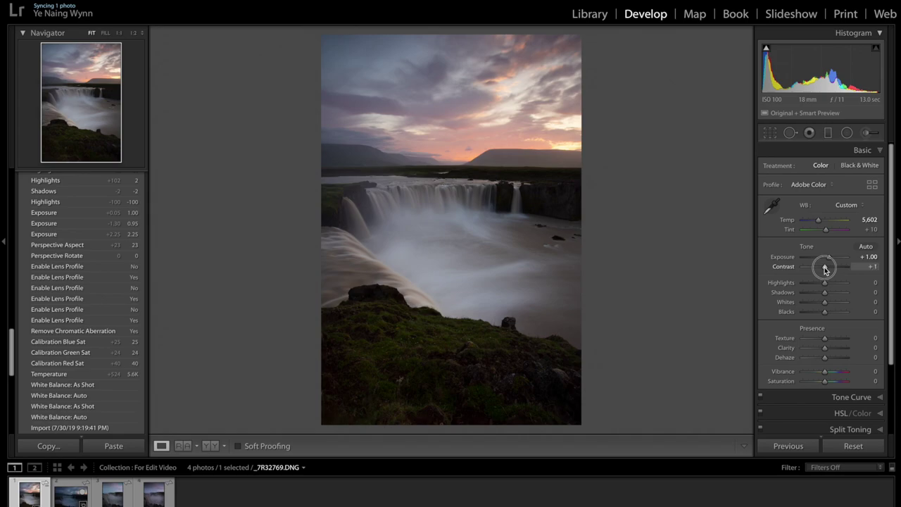
drag(824, 270, 825, 274)
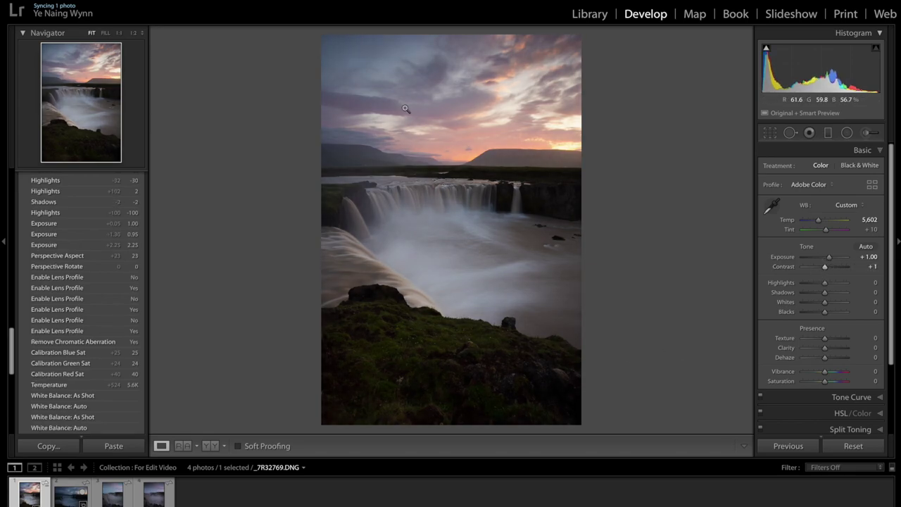
click(826, 270)
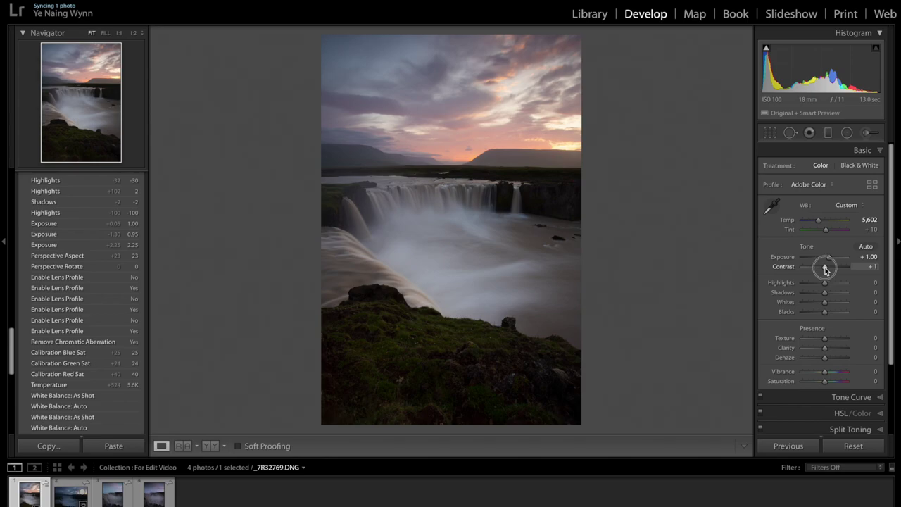
drag(825, 269, 825, 270)
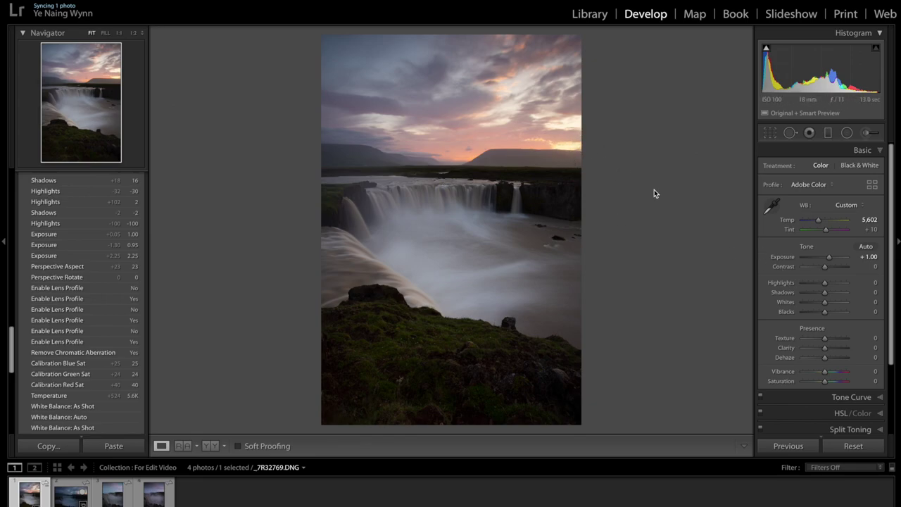
drag(824, 283, 818, 286)
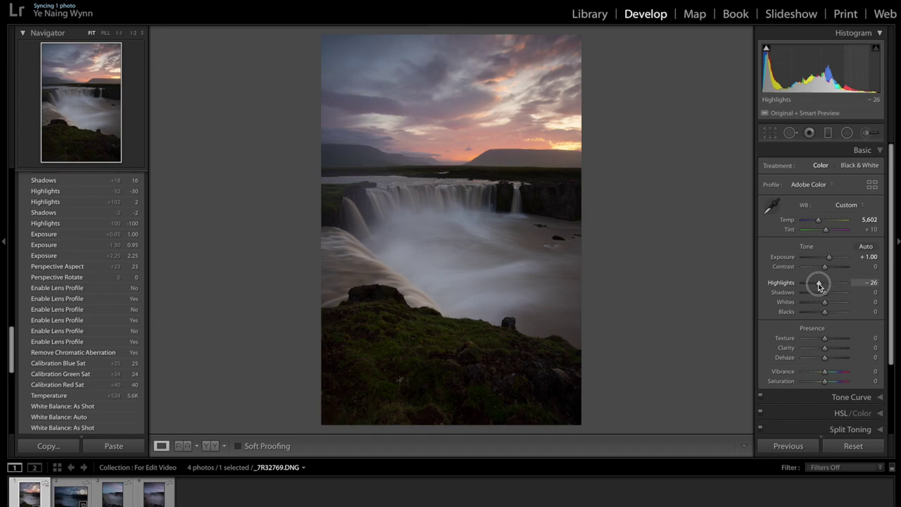
Step: Pull Highlights down to −100 to preview full highlight recovery
drag(805, 285, 825, 285)
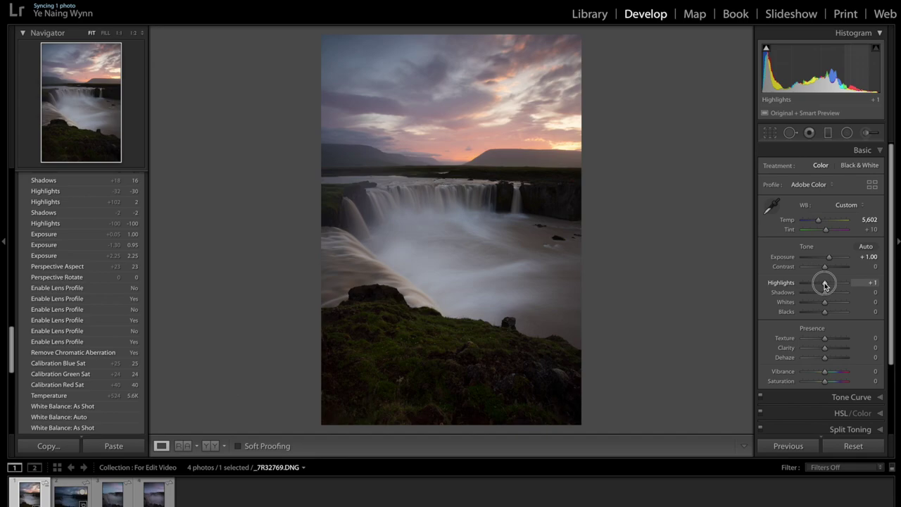
drag(825, 284, 825, 286)
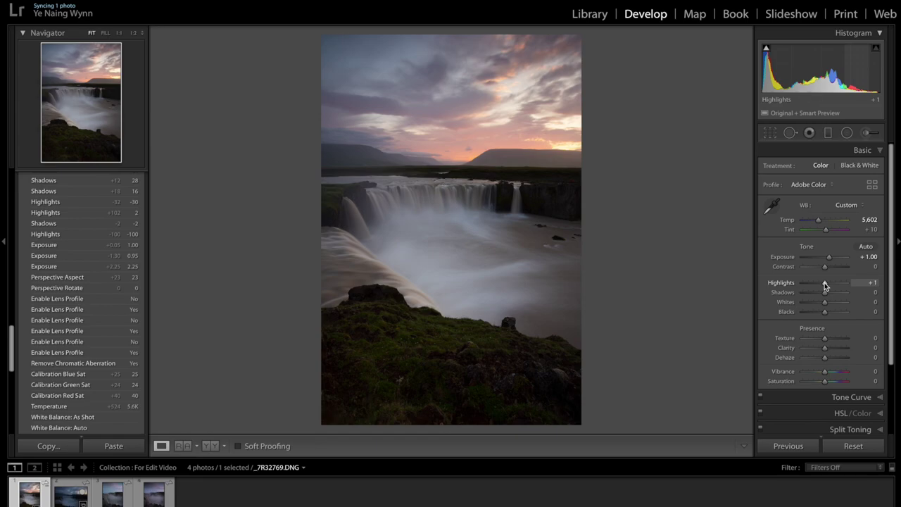
click(825, 283)
mouse_move(825, 283)
mouse_down()
mouse_move(801, 284)
mouse_move(848, 300)
mouse_up()
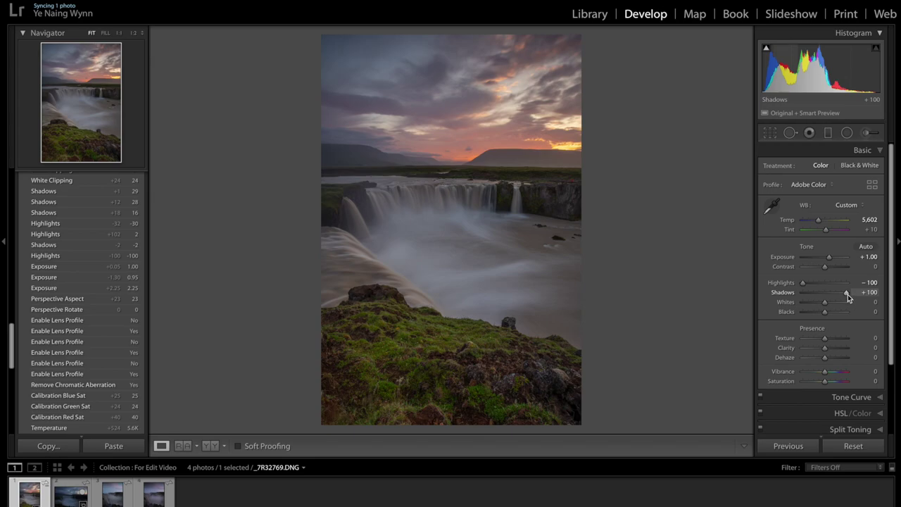
Step: Return Shadows to 0 and set Highlights to −43
drag(848, 297, 825, 297)
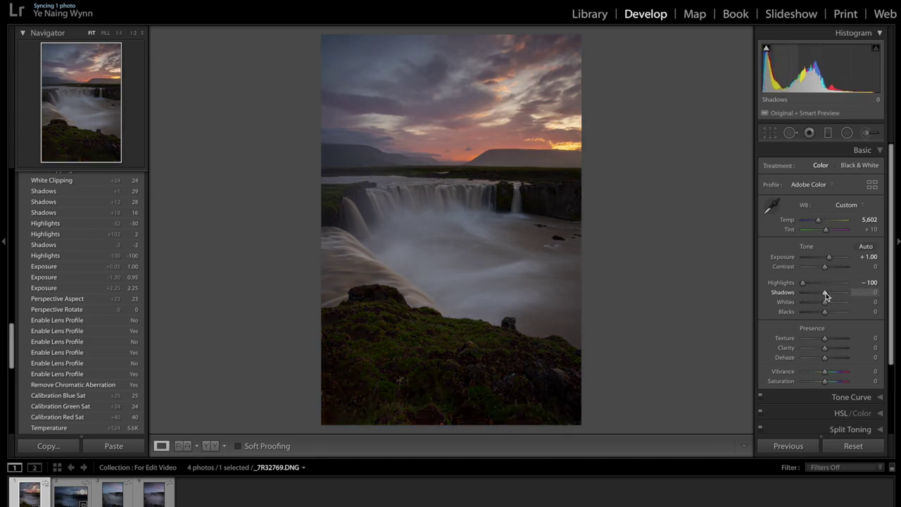
drag(803, 285, 824, 288)
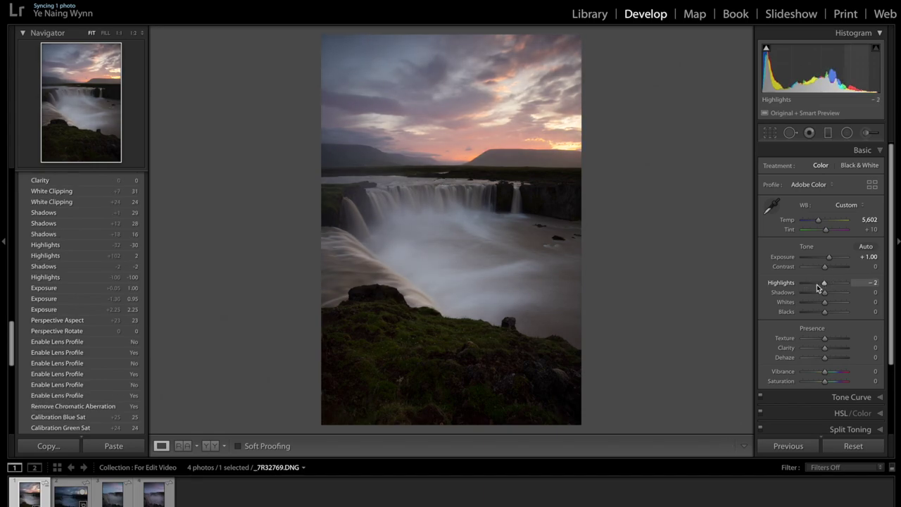
click(826, 284)
drag(826, 284, 817, 286)
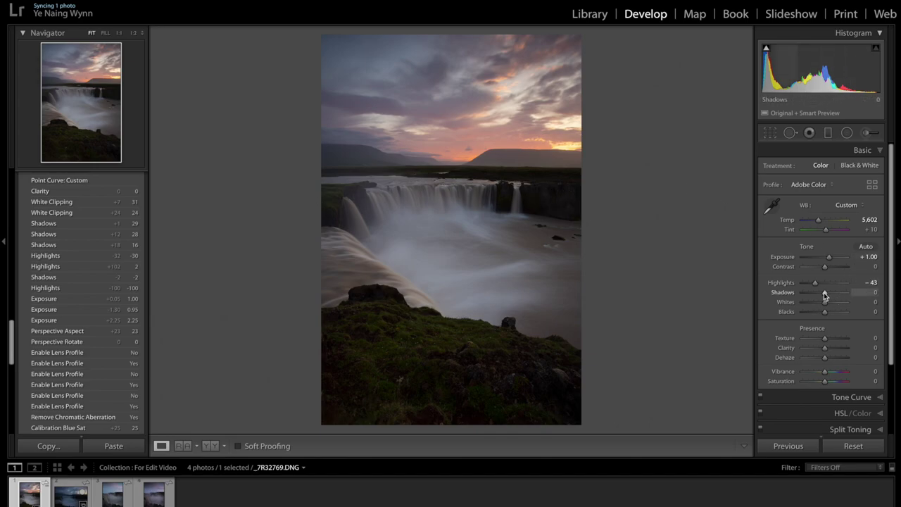
Step: Lift Shadows to +30 to open up the dark rocks and foreground
mouse_move(825, 292)
mouse_down()
mouse_move(851, 296)
mouse_move(830, 294)
mouse_up()
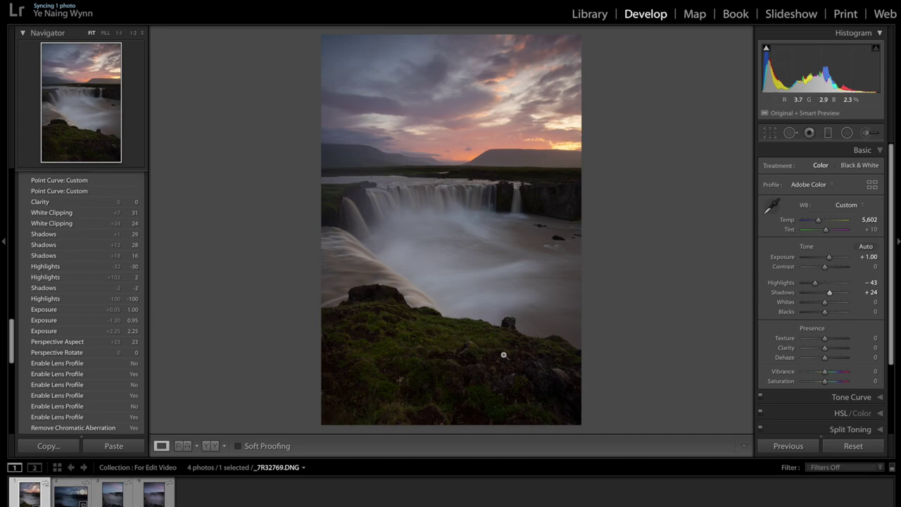
click(829, 296)
drag(830, 297, 830, 296)
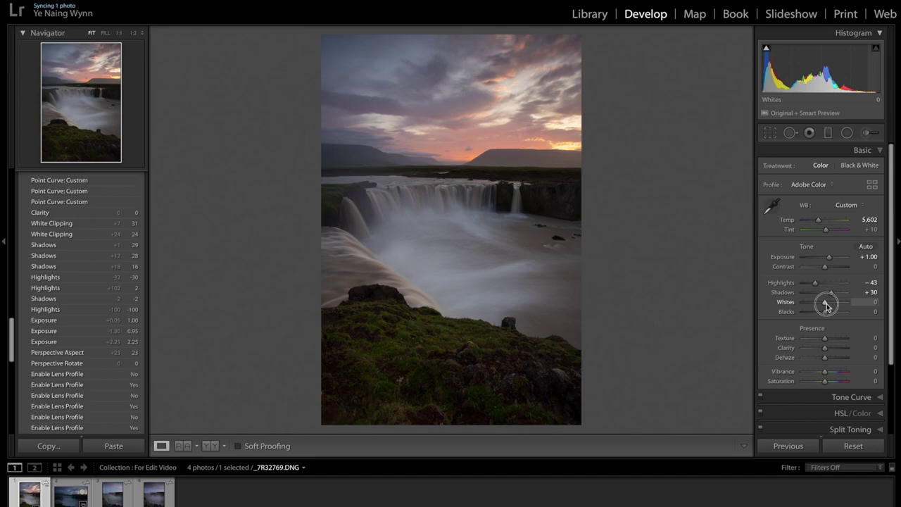
Step: Raise Whites to +18 to brighten the waterfall spray
drag(826, 305, 829, 305)
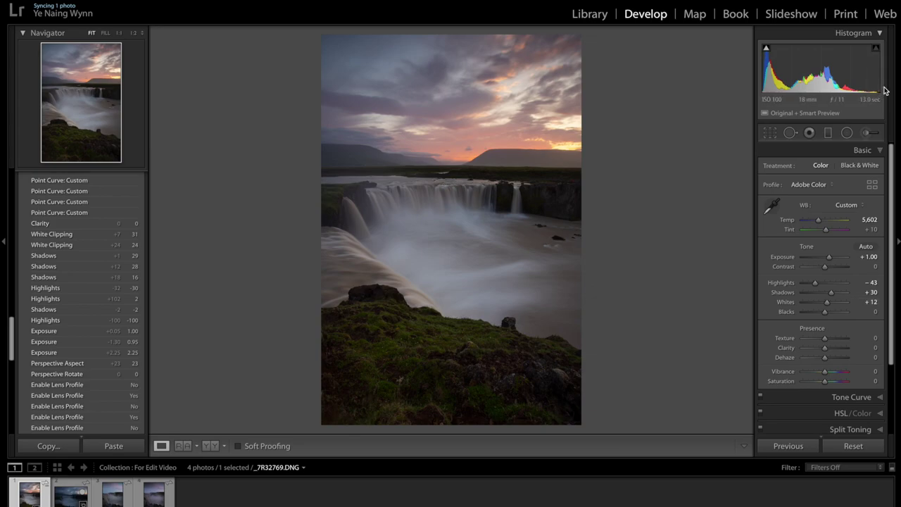
click(827, 304)
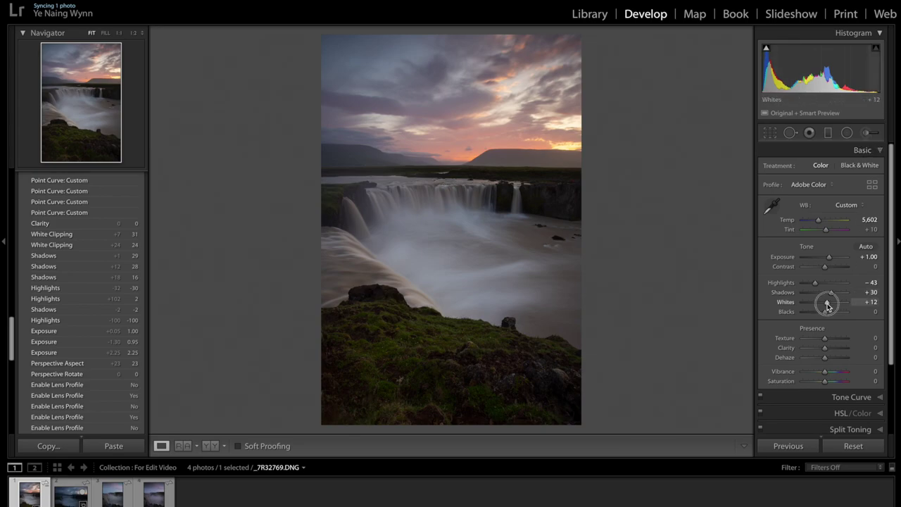
drag(827, 305, 829, 306)
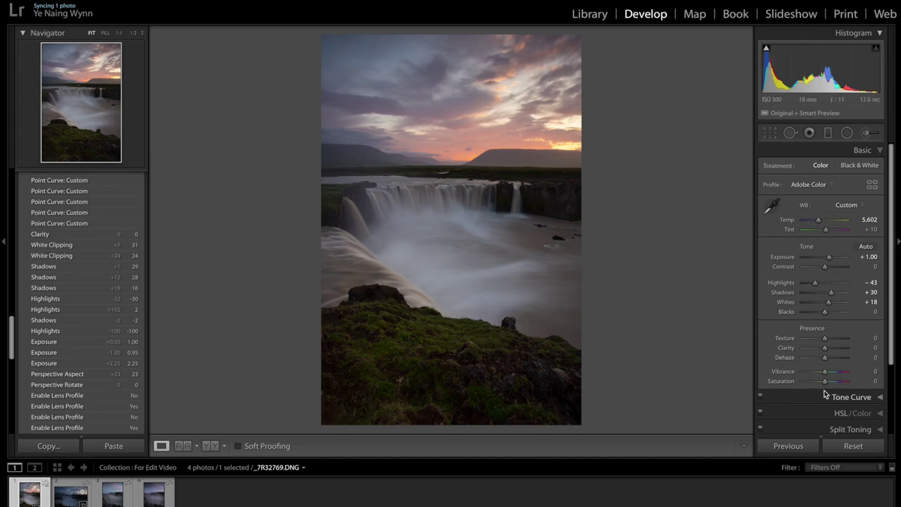
scroll(845, 328, down, 1)
scroll(846, 328, down, 1)
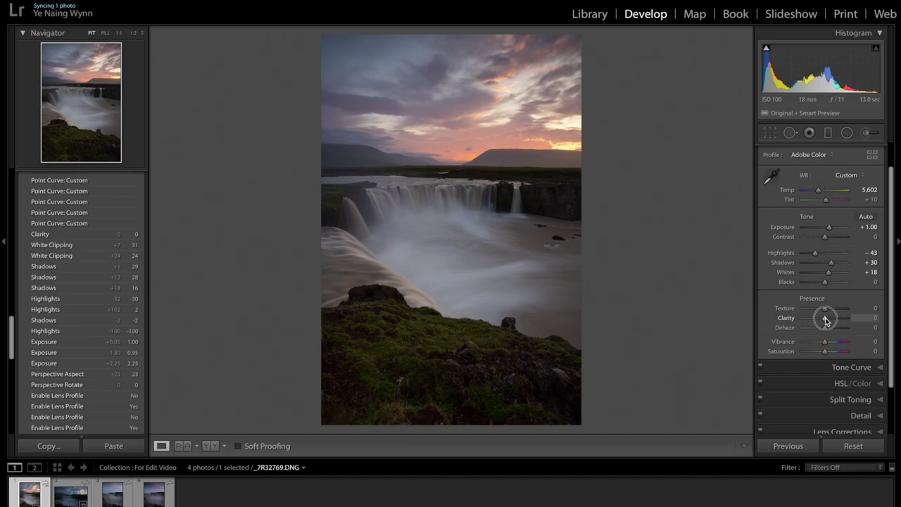
drag(826, 318, 865, 318)
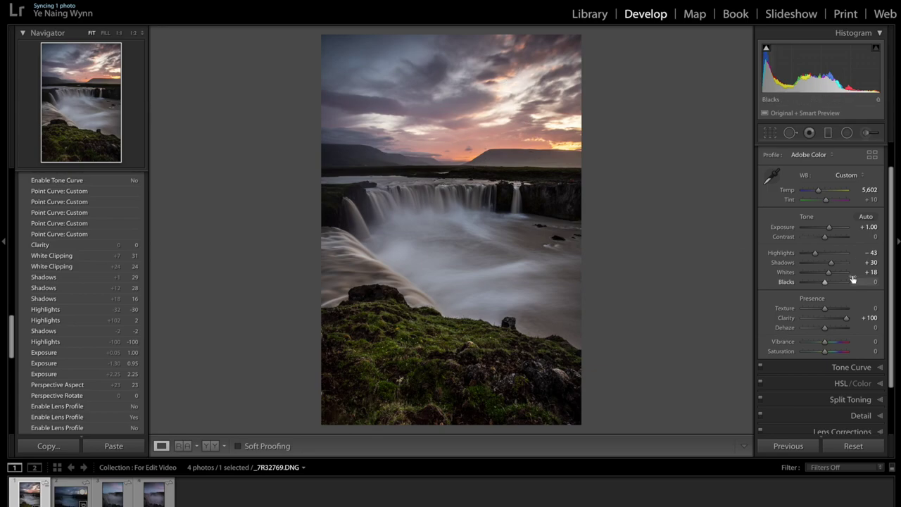
click(846, 319)
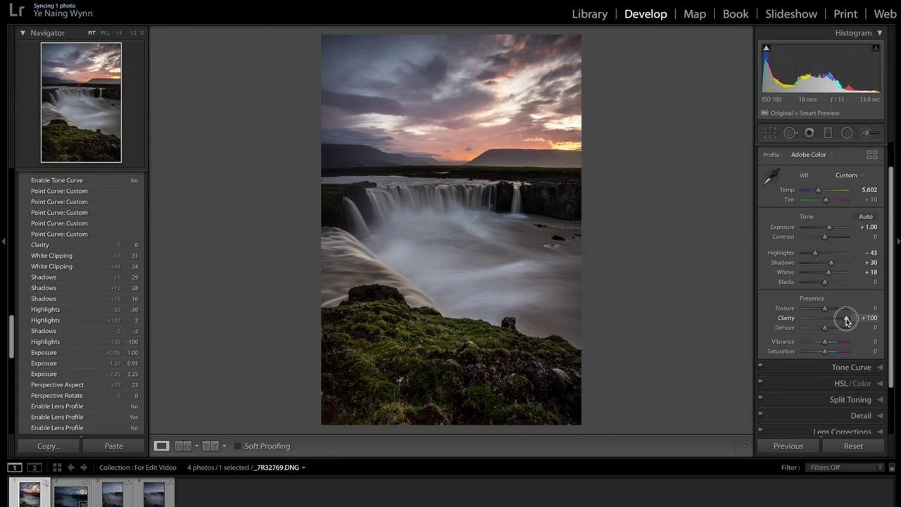
drag(846, 321, 826, 323)
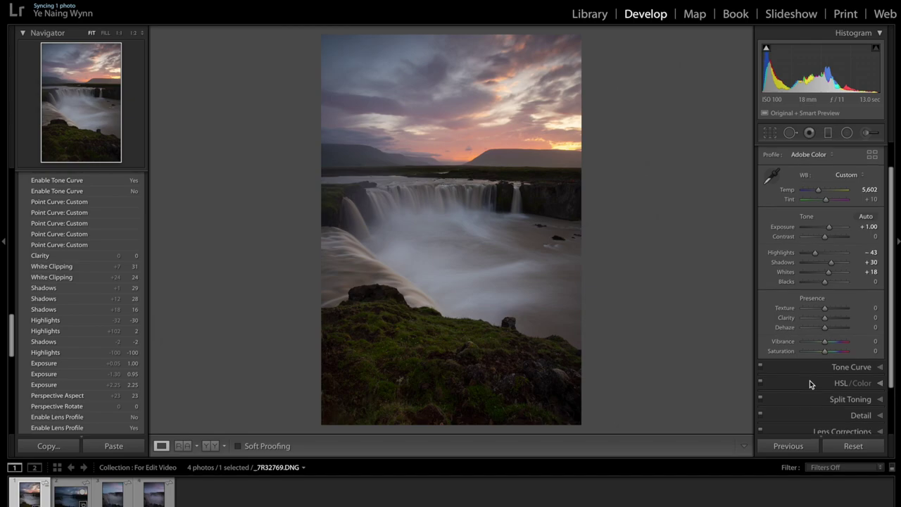
scroll(810, 380, down, 2)
scroll(810, 380, down, 1)
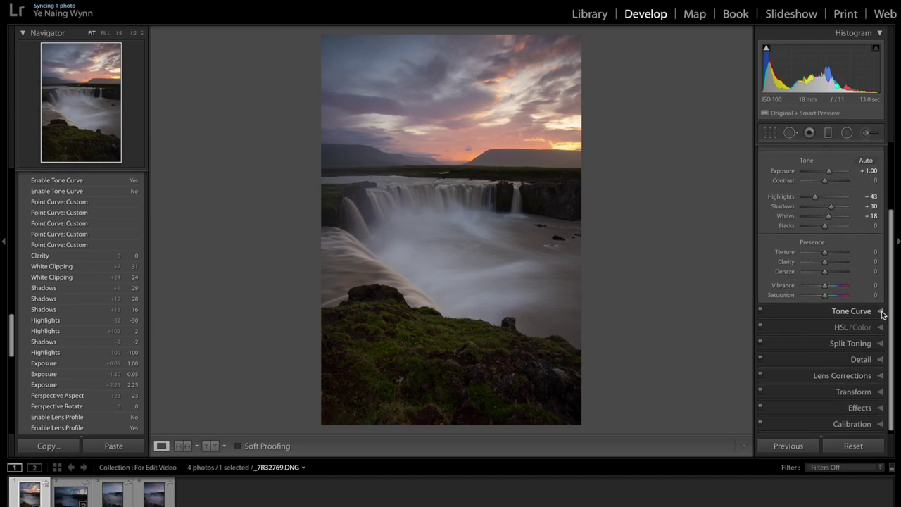
click(880, 312)
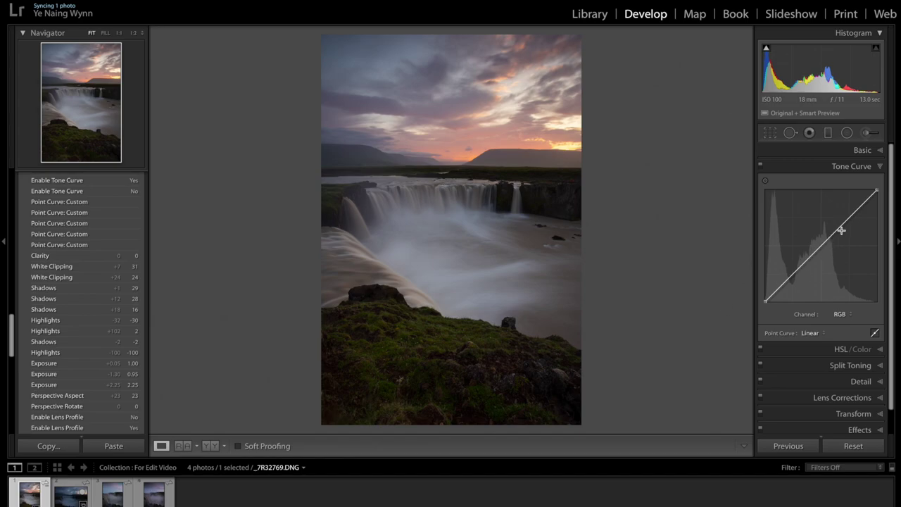
Step: Try the Medium Contrast point curve preset, then switch back to Linear
click(824, 331)
click(821, 338)
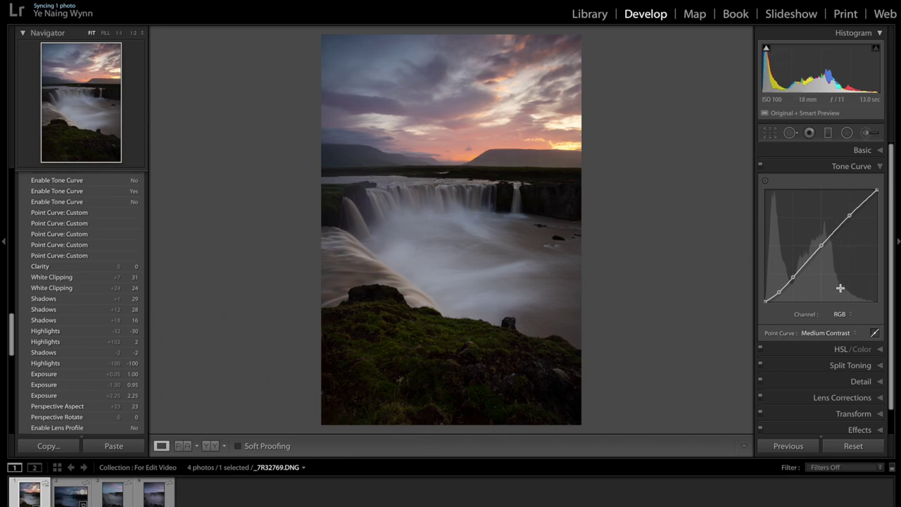
click(854, 333)
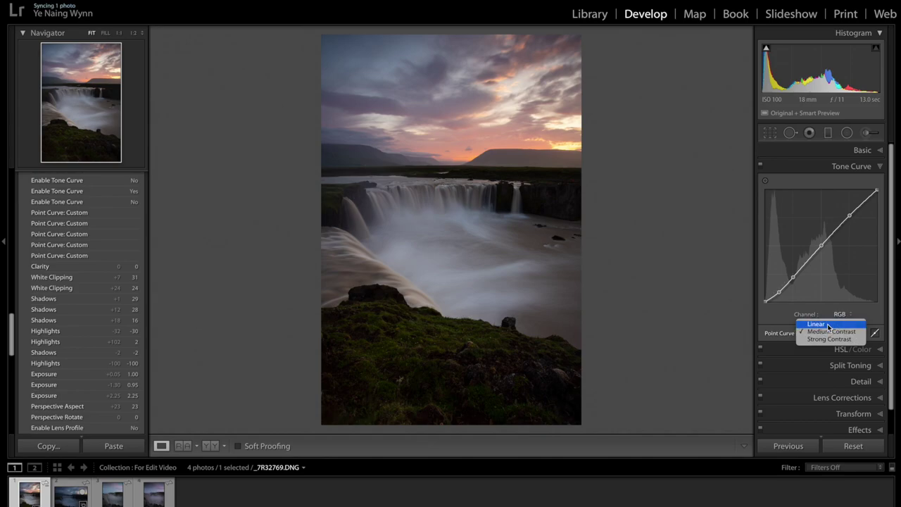
click(828, 328)
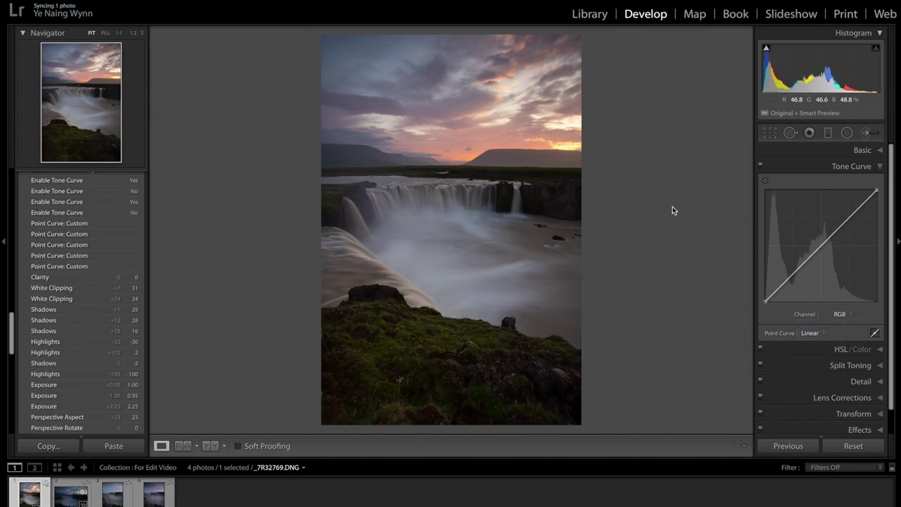
Step: Brighten the misty water and midtones by lifting tone-curve points, sampled on the photo and set on the curve
click(765, 178)
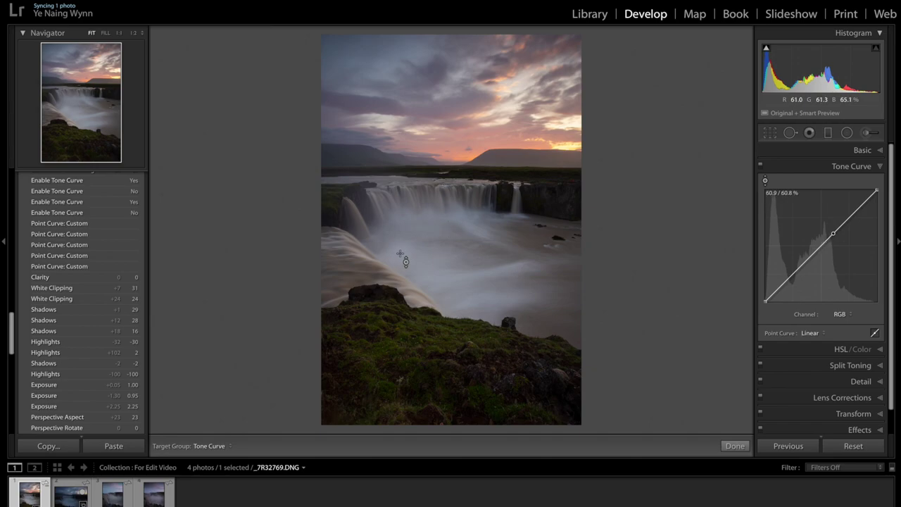
drag(406, 261, 405, 243)
drag(406, 243, 405, 243)
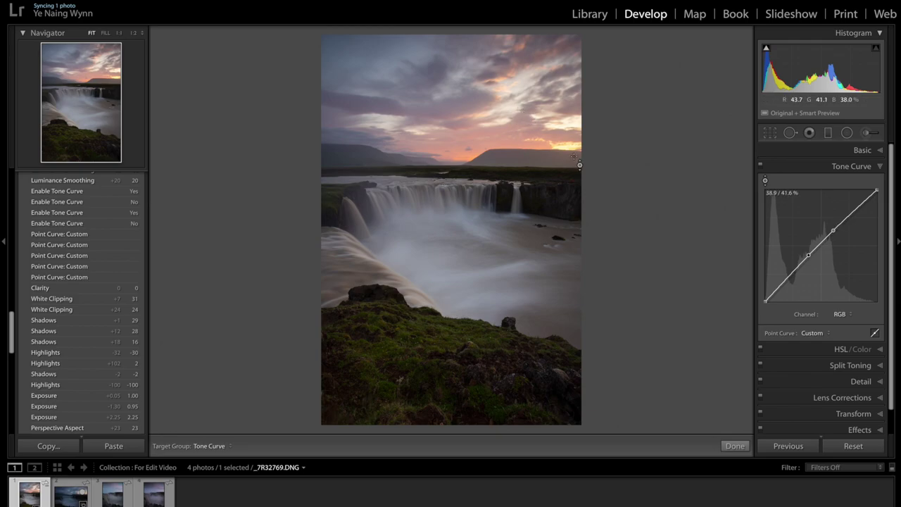
click(870, 197)
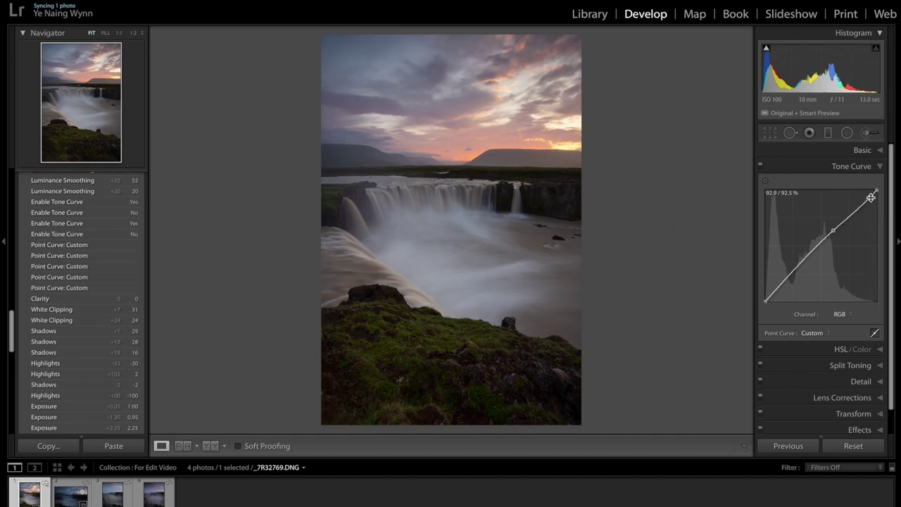
drag(833, 229, 831, 233)
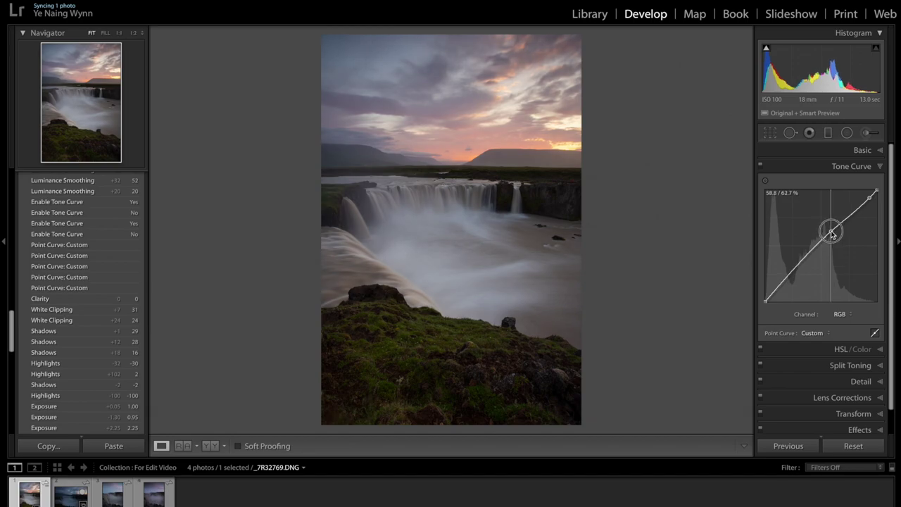
drag(831, 234, 832, 232)
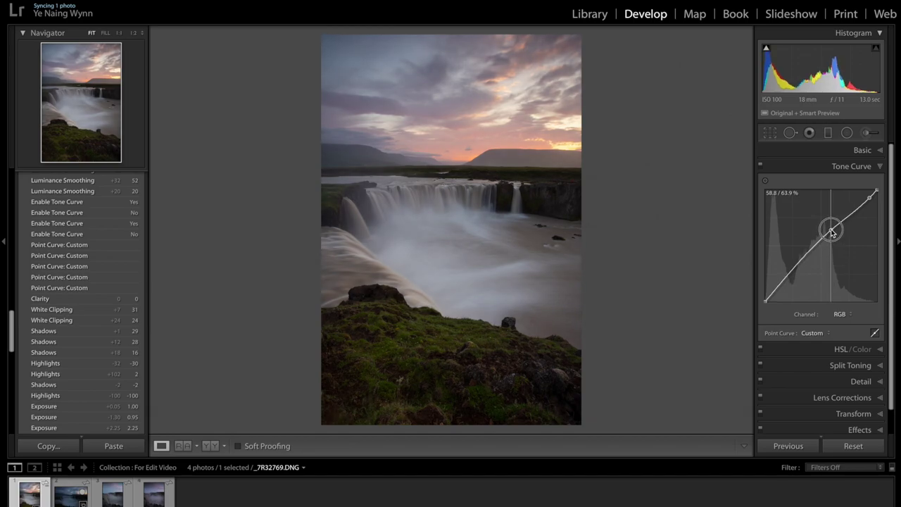
drag(831, 233, 831, 231)
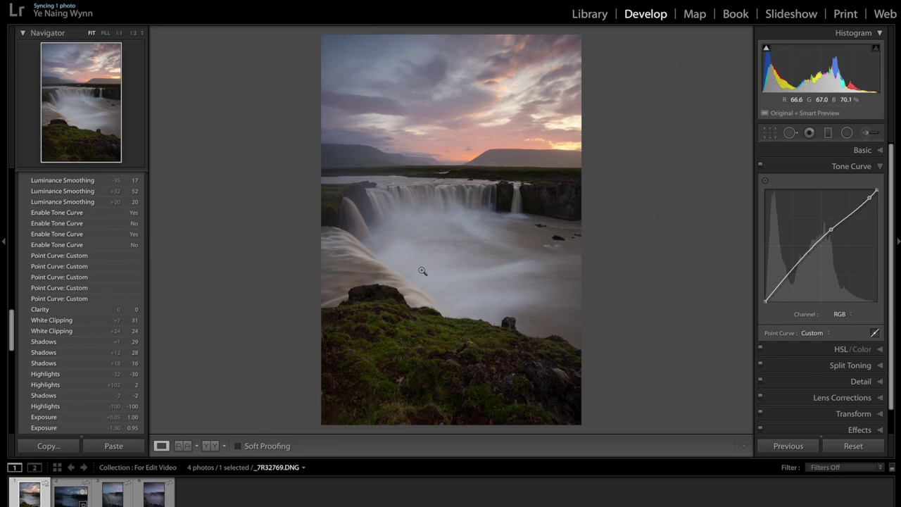
Step: Deepen the dark rock tones with the tone curve's targeted adjustment on the photo
click(765, 181)
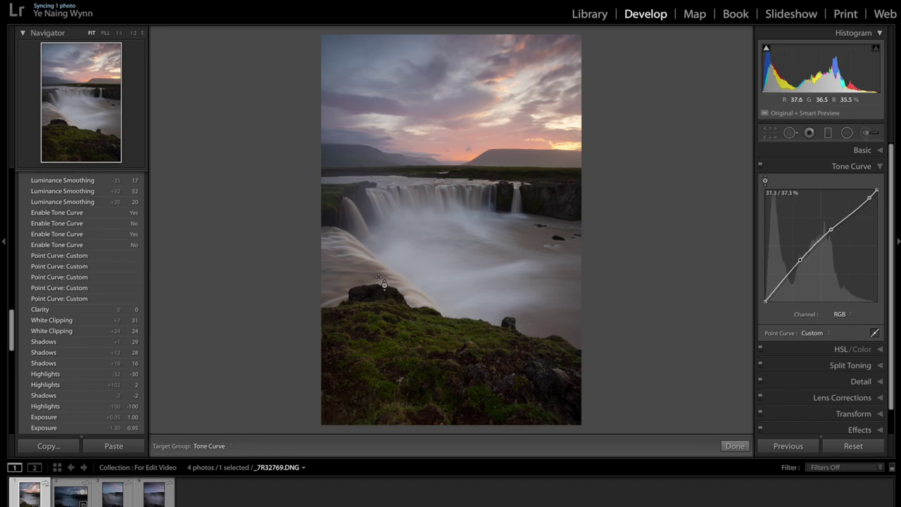
drag(384, 282, 384, 310)
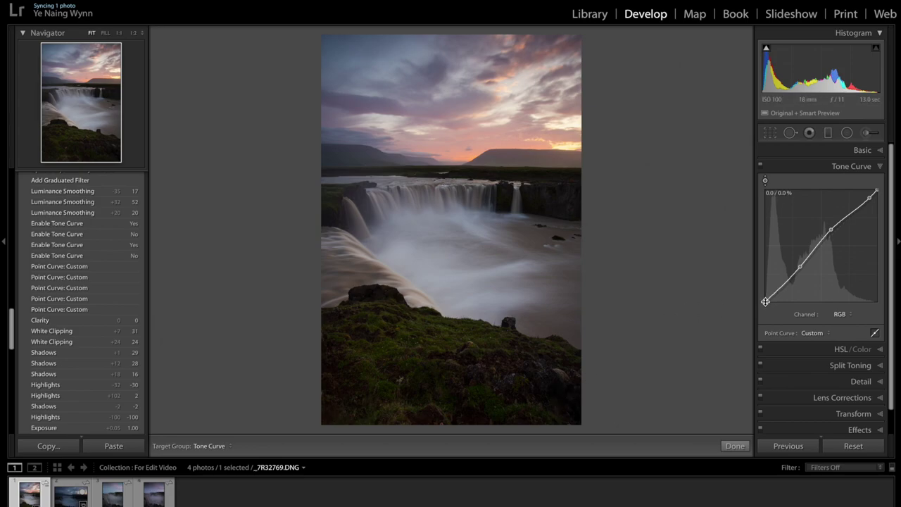
click(766, 302)
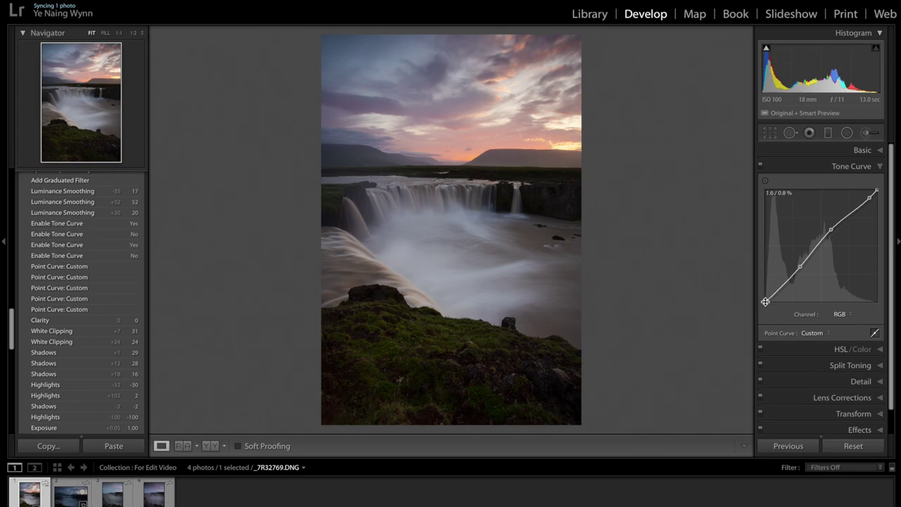
Step: Lift the tone curve's black point slightly, comparing with the curve toggled off and on
drag(766, 303, 764, 300)
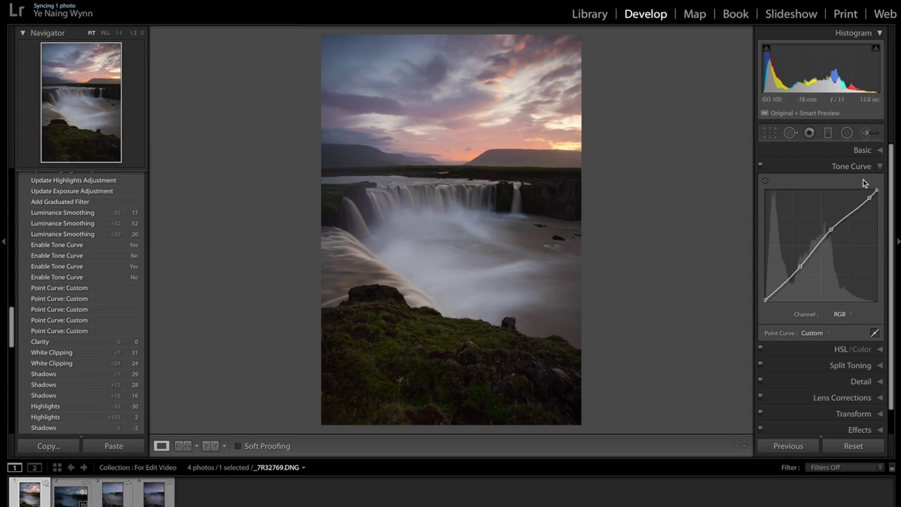
click(761, 166)
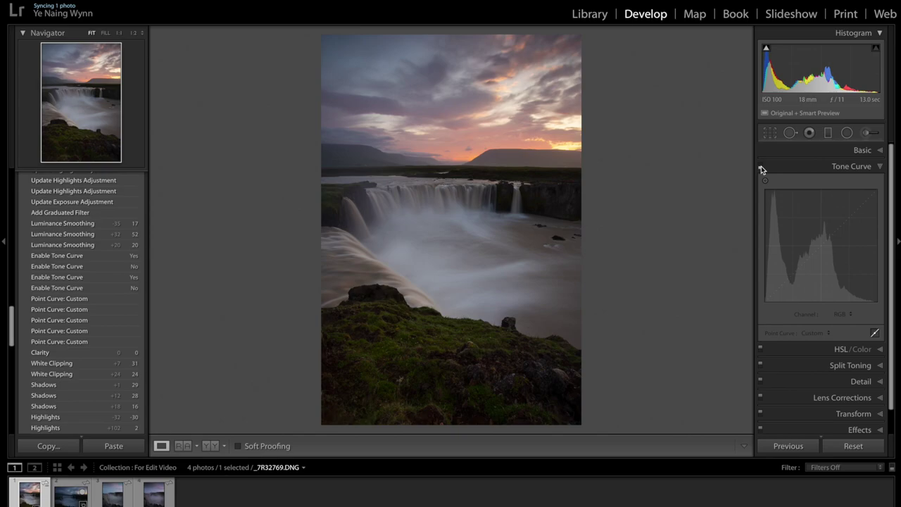
click(761, 166)
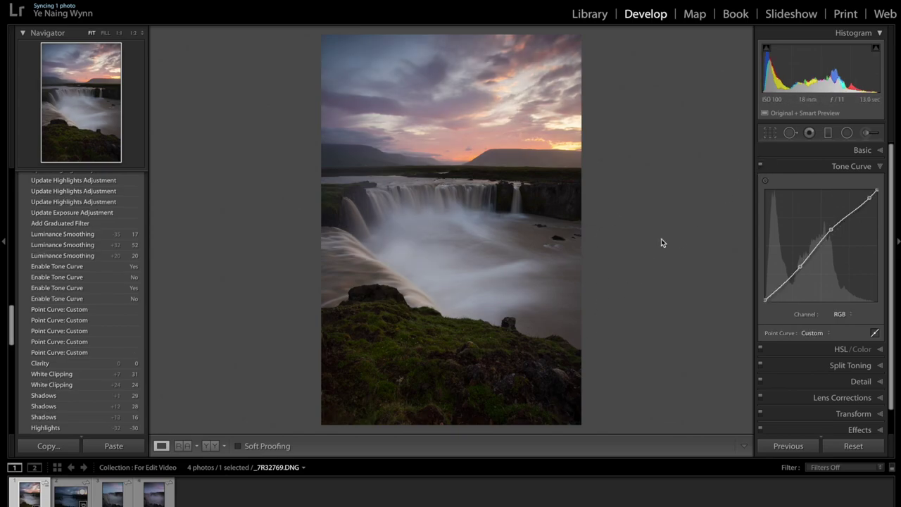
scroll(859, 285, down, 2)
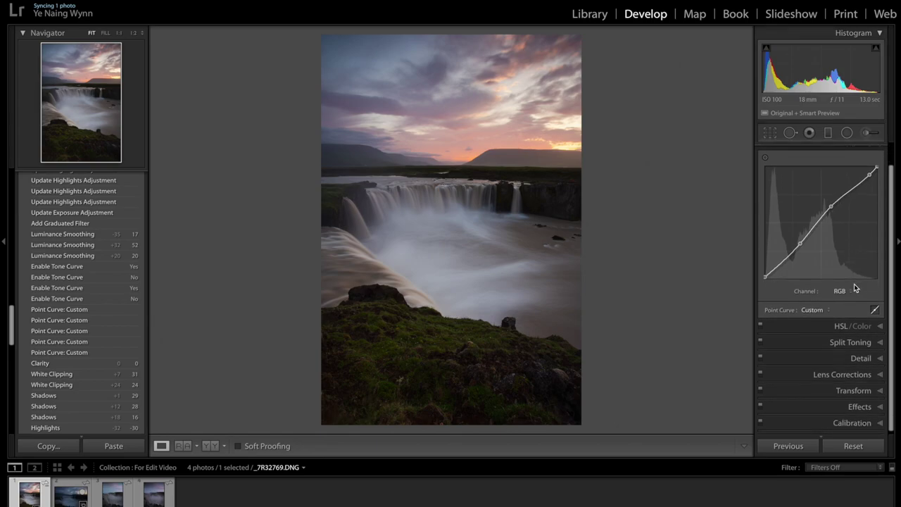
scroll(855, 286, up, 1)
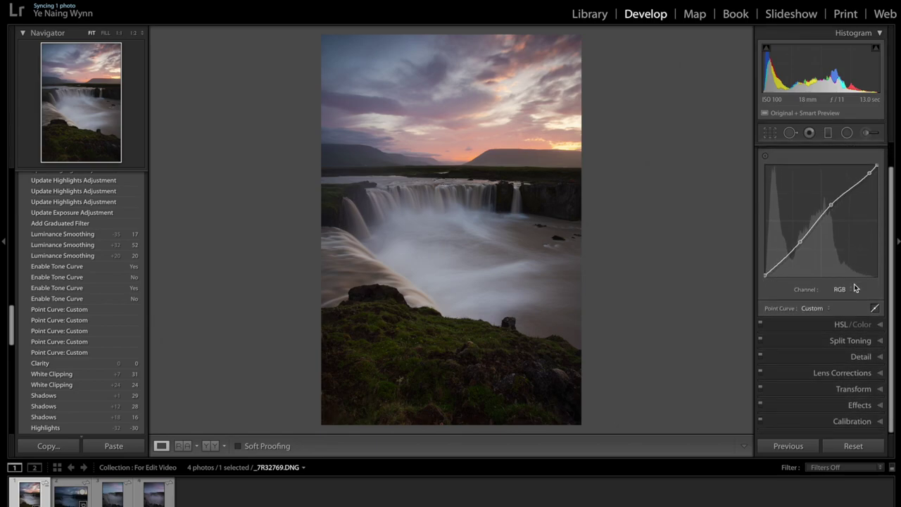
click(876, 326)
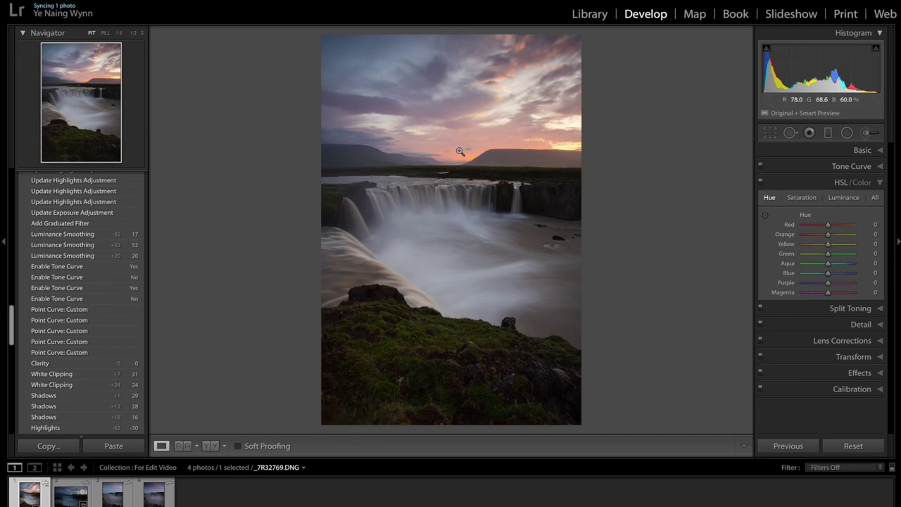
Step: Try the Orange Hue at +56, then return it to 0
click(827, 235)
mouse_move(828, 238)
mouse_down()
mouse_move(854, 239)
mouse_move(807, 240)
mouse_move(828, 239)
mouse_up()
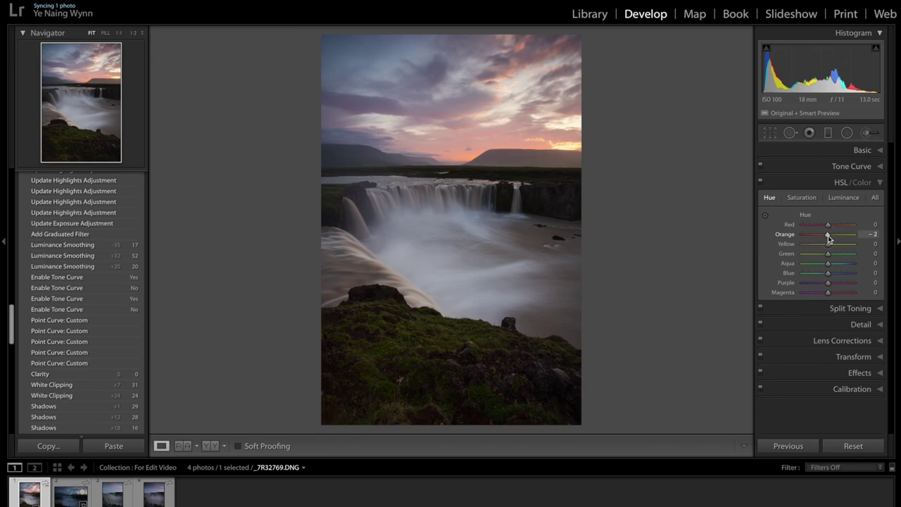
drag(829, 239, 829, 239)
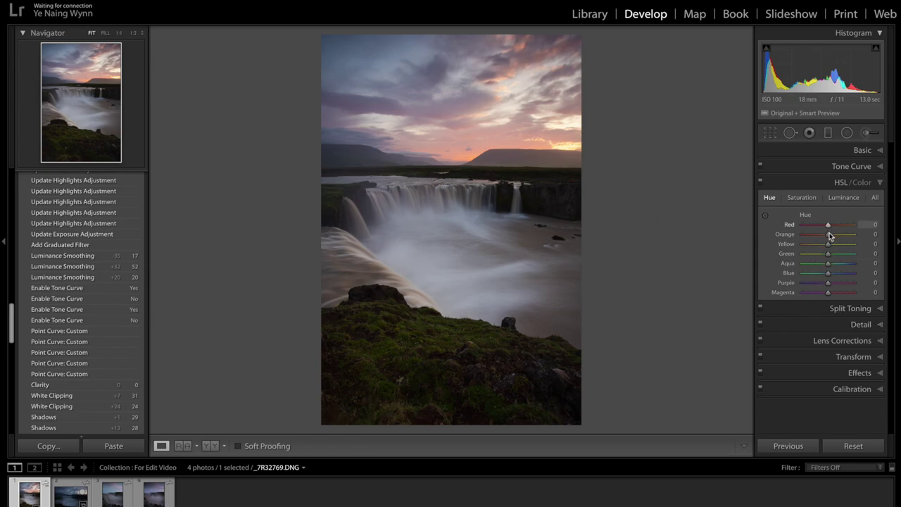
Step: Raise Detail panel Luminance noise reduction gradually to 20
click(880, 324)
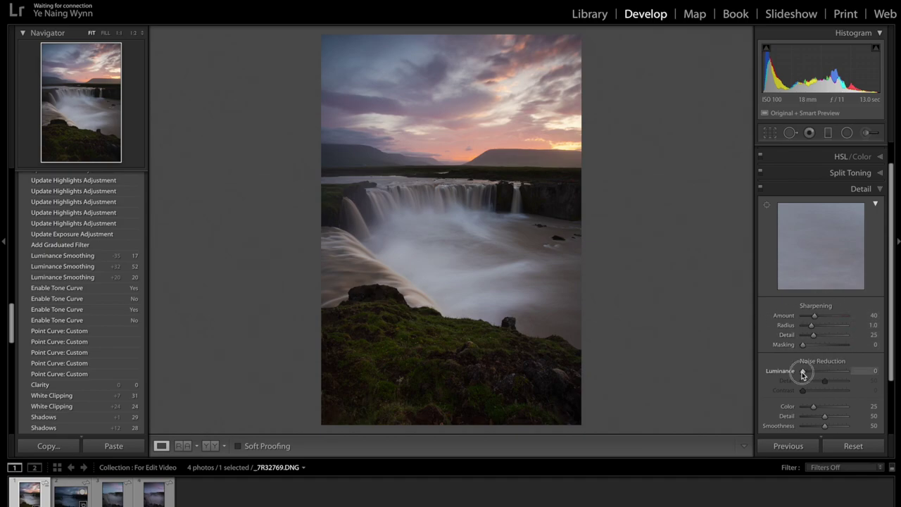
drag(802, 374, 803, 375)
drag(804, 374, 810, 375)
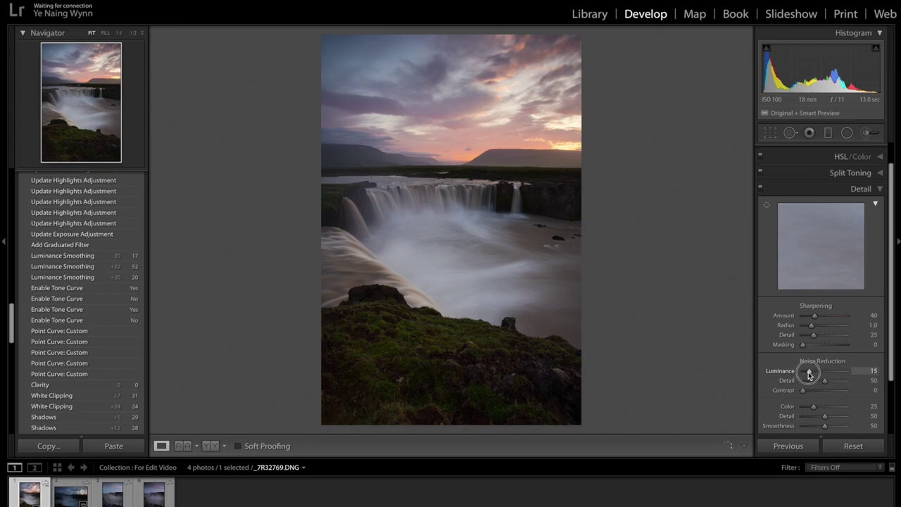
drag(809, 375, 811, 375)
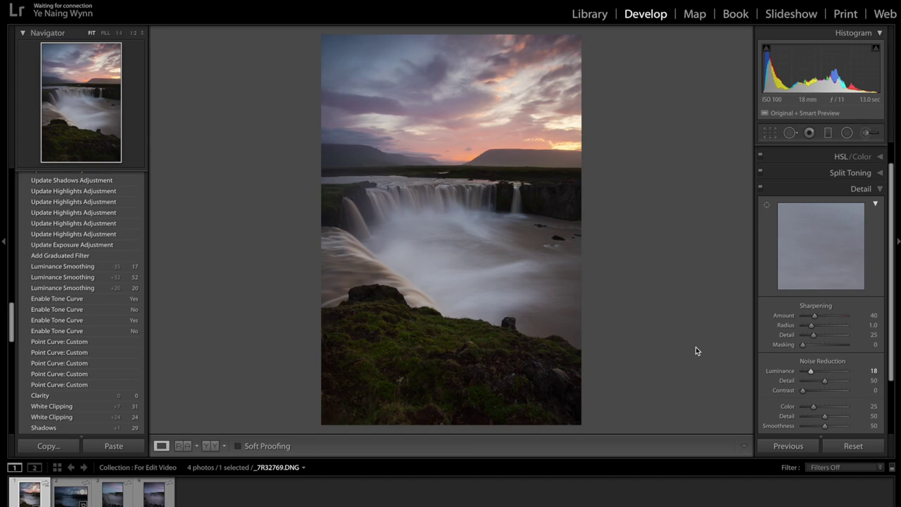
click(812, 373)
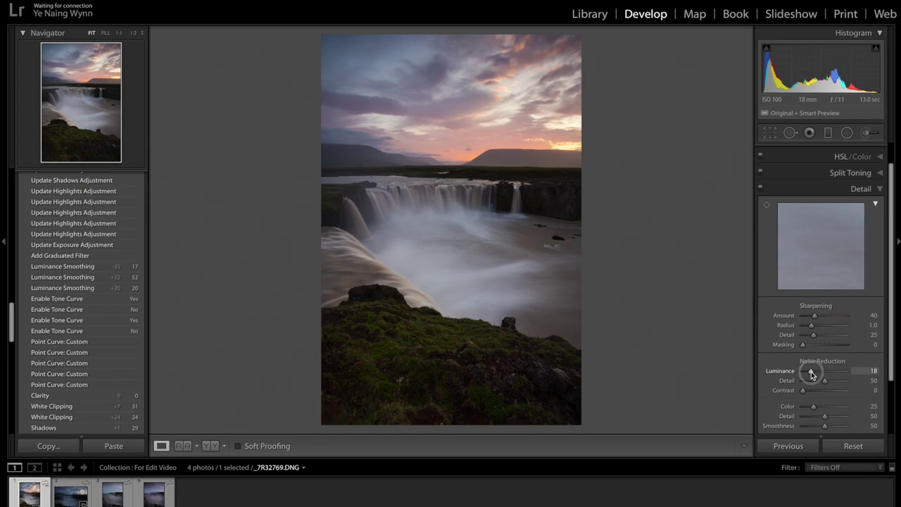
mouse_move(811, 374)
mouse_down()
mouse_move(824, 375)
mouse_move(812, 376)
mouse_up()
drag(813, 375, 812, 375)
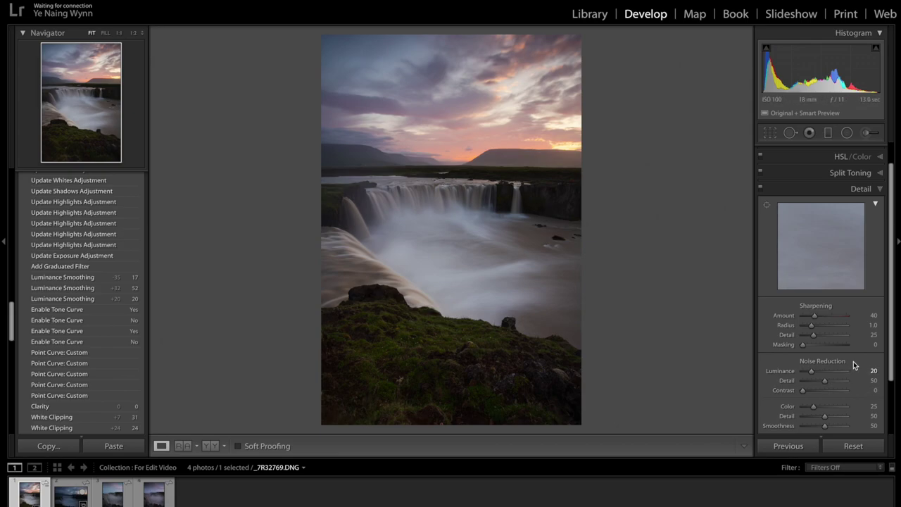
scroll(852, 370, down, 3)
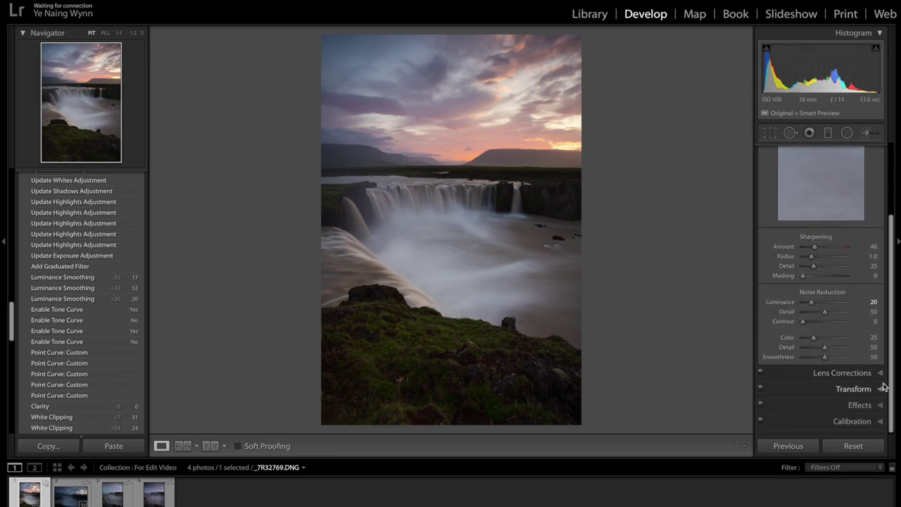
click(878, 372)
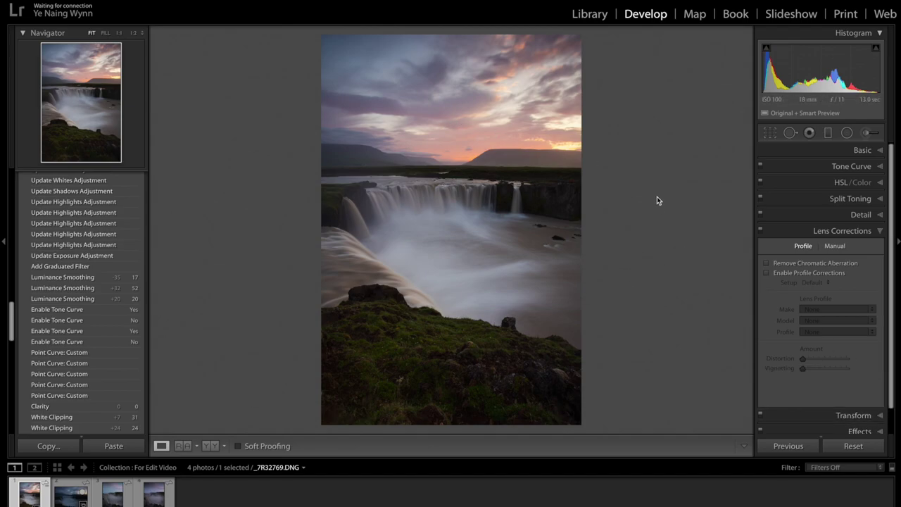
Step: Tick Remove Chromatic Aberration, comparing Profile Corrections on and off but leaving them unchecked
click(767, 263)
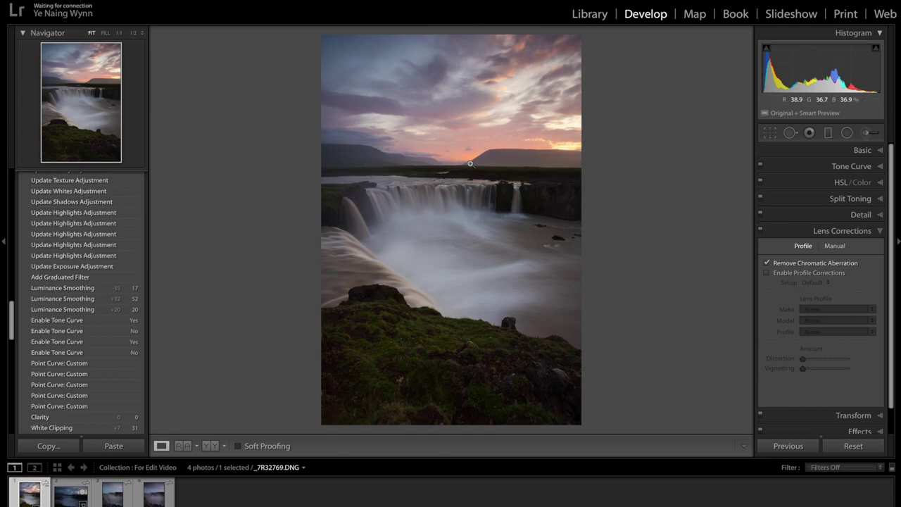
click(767, 264)
click(767, 273)
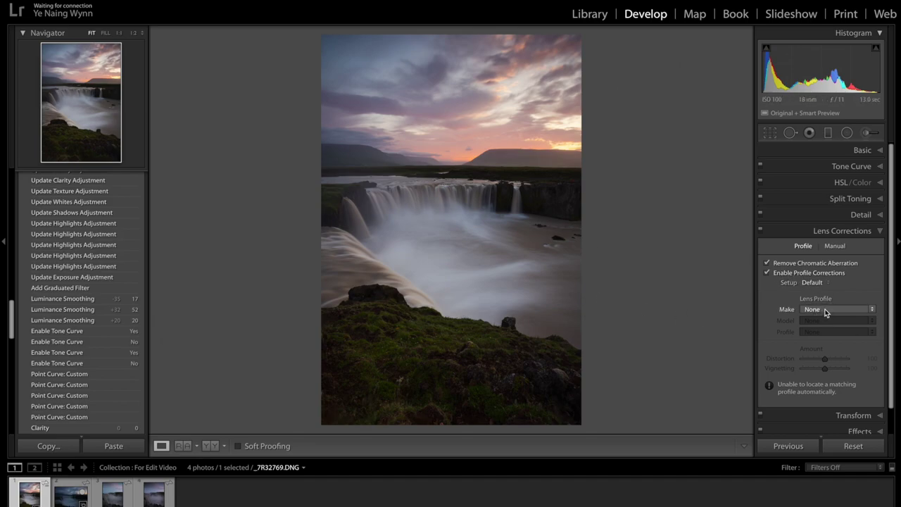
click(768, 273)
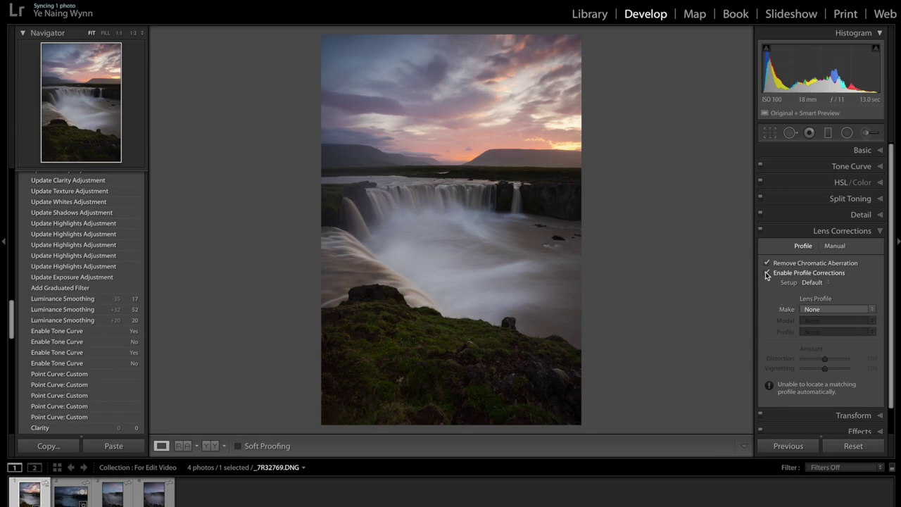
click(767, 273)
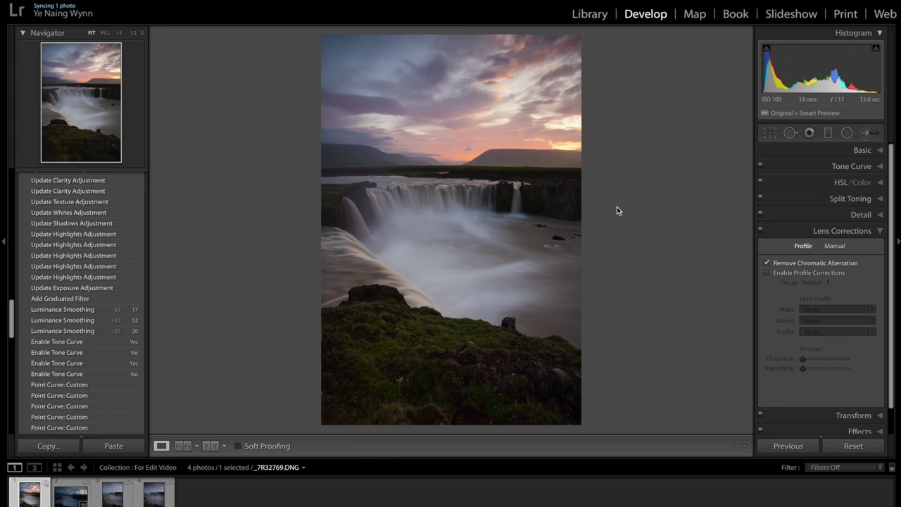
click(766, 273)
click(767, 273)
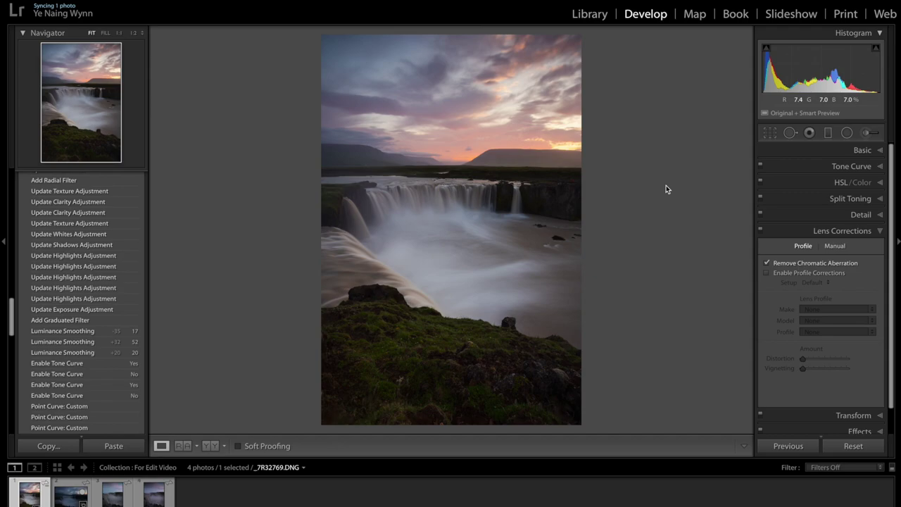
scroll(828, 358, down, 2)
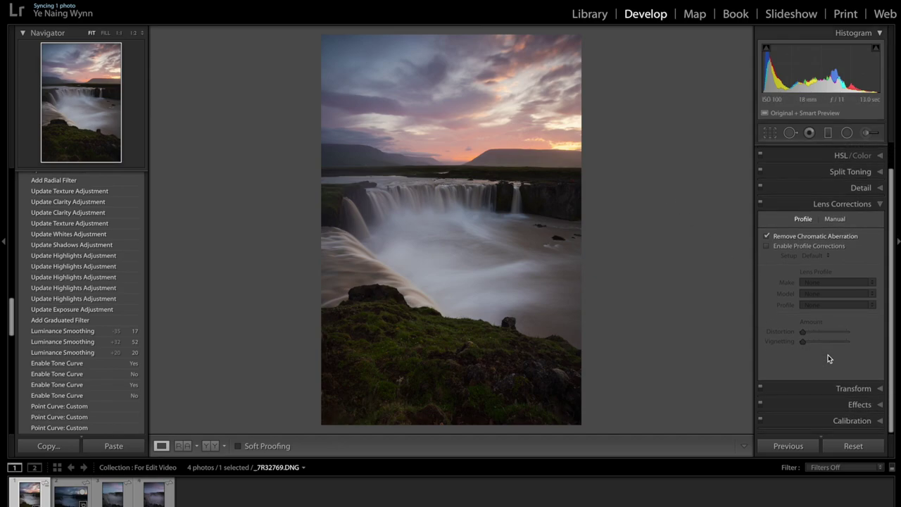
Step: Level the photo with a Transform rotation of -0.3
click(879, 388)
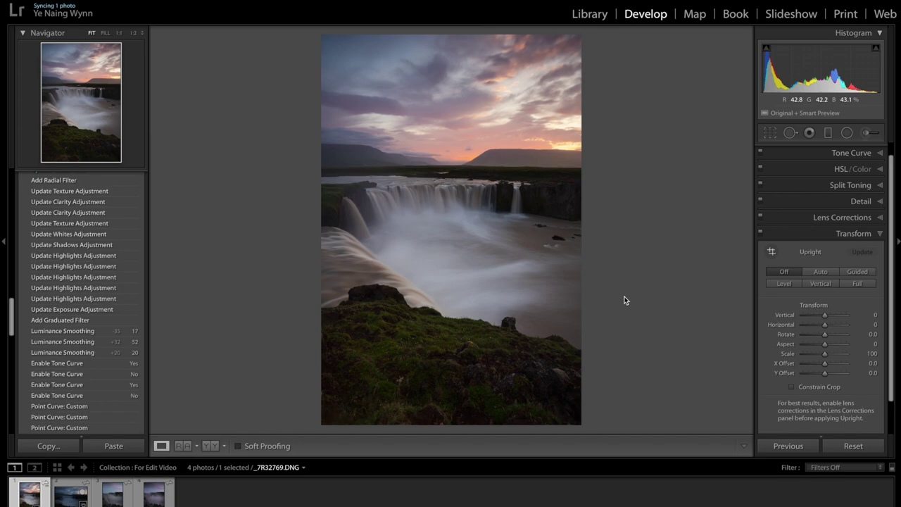
click(825, 335)
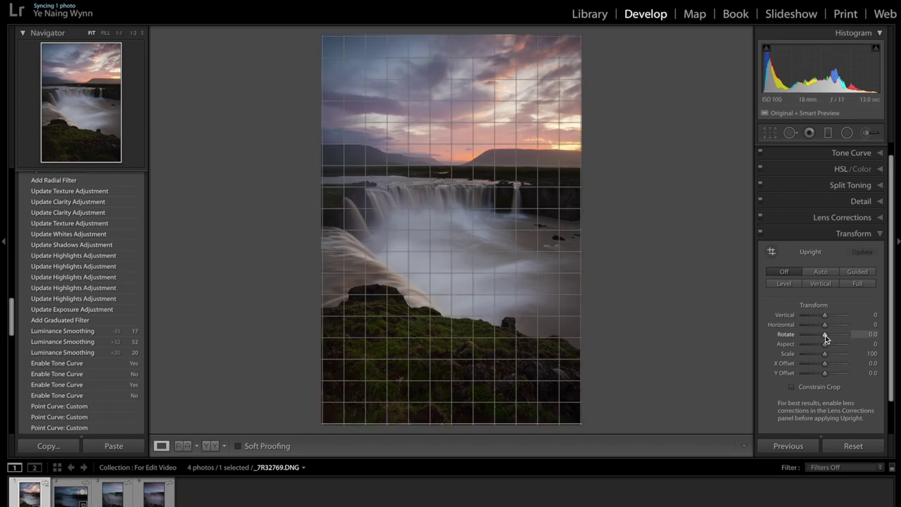
click(826, 336)
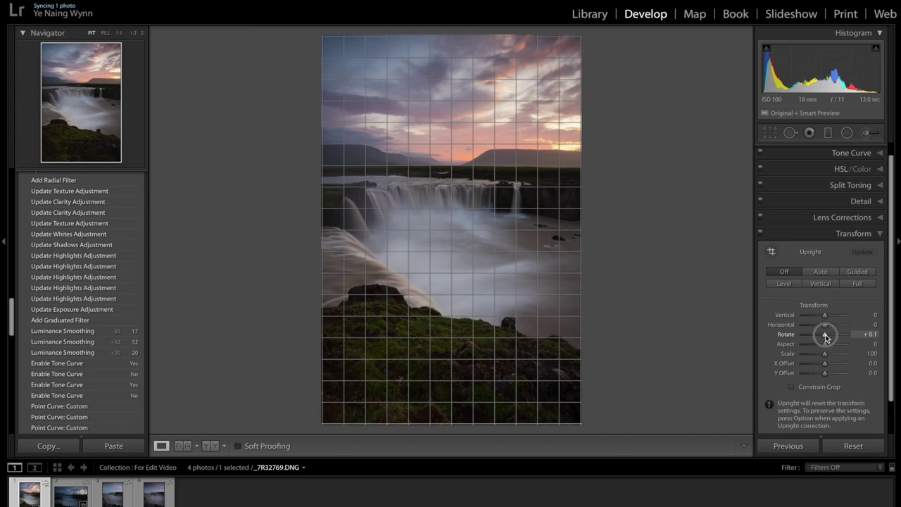
drag(825, 336, 825, 337)
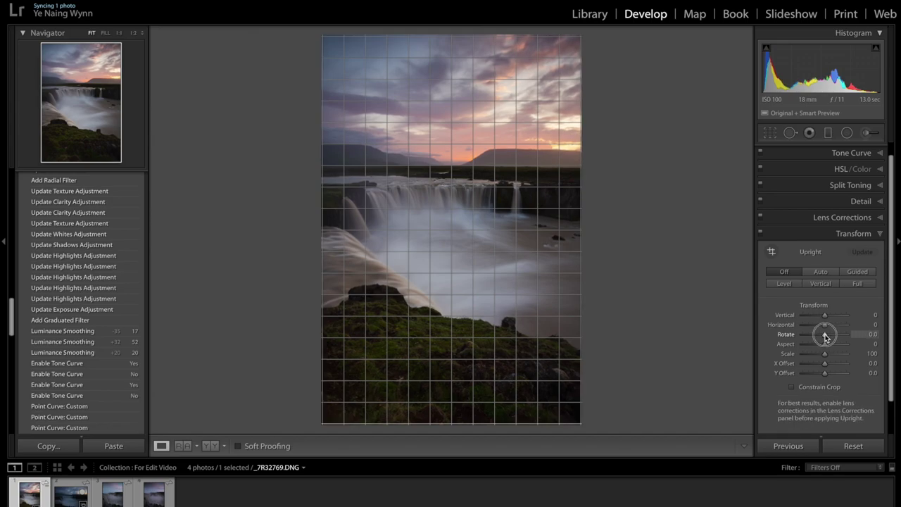
drag(826, 336, 825, 336)
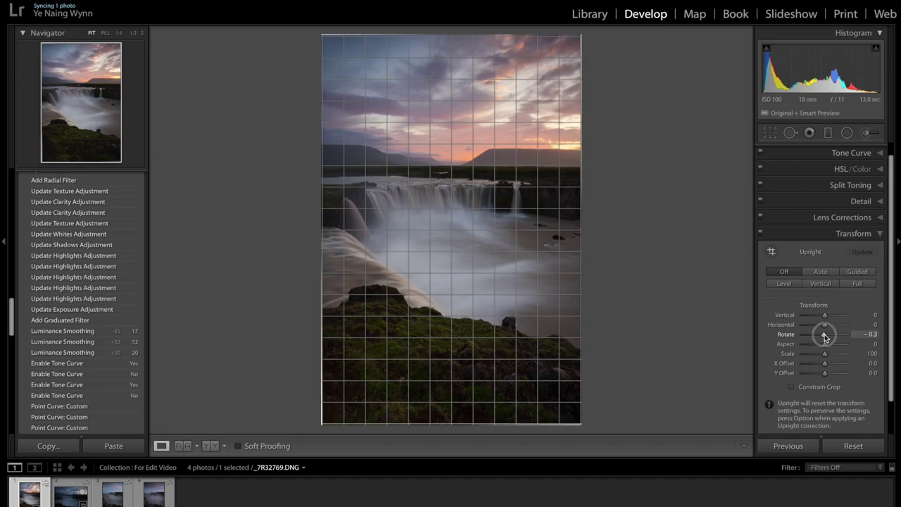
drag(825, 336, 825, 336)
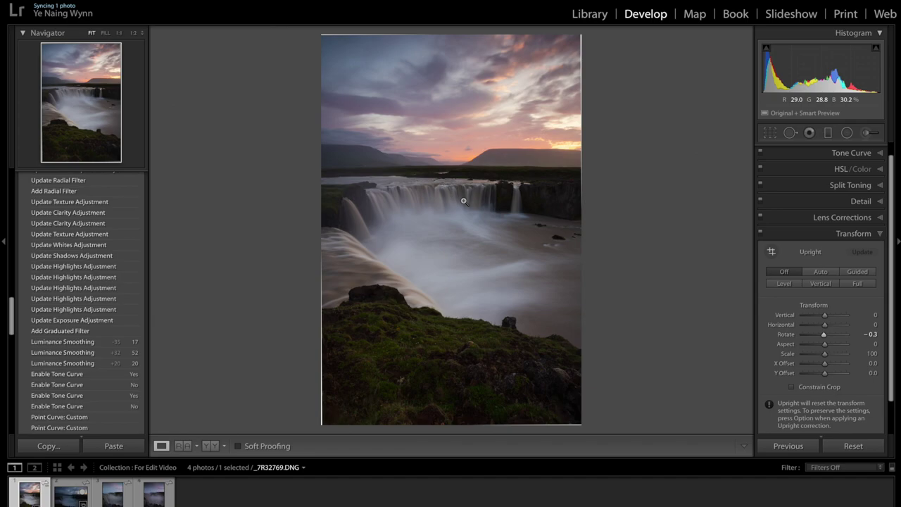
Step: Set the Transform Aspect to +25, then ease it back to +23
click(839, 344)
click(827, 352)
click(800, 354)
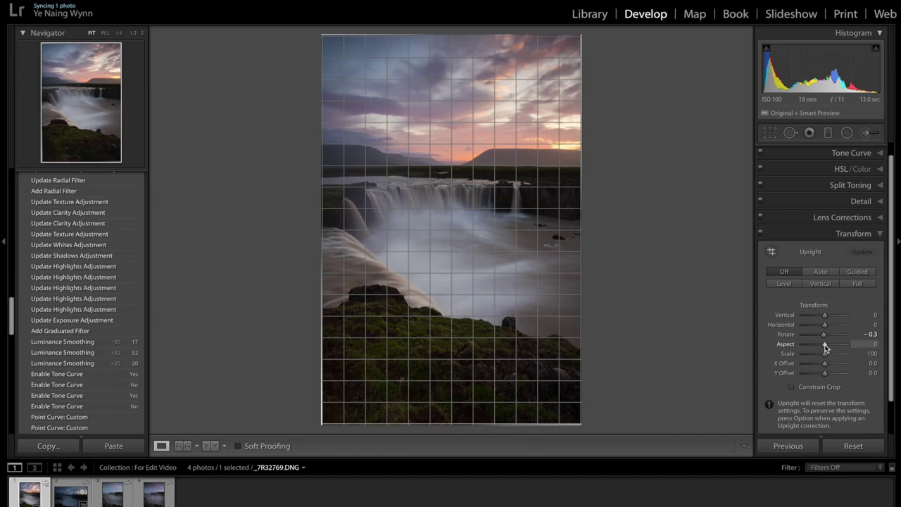
click(825, 344)
drag(825, 346, 830, 346)
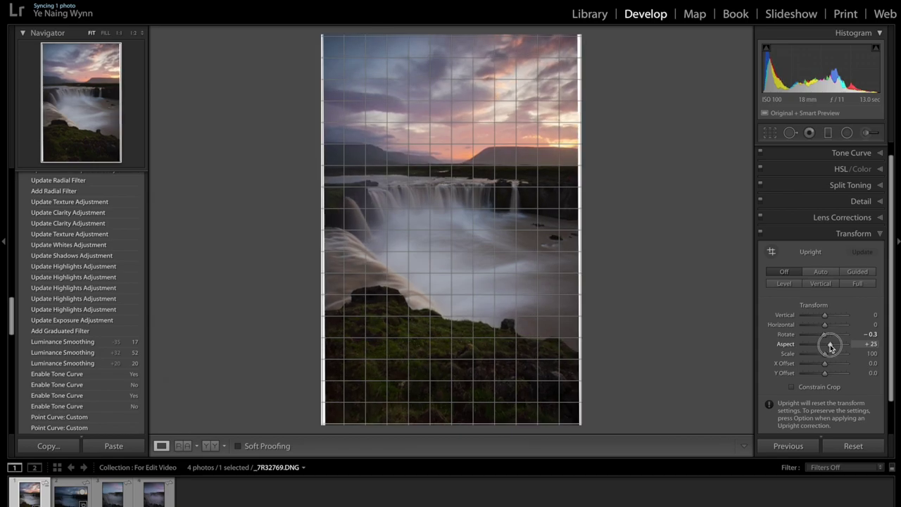
drag(830, 346, 829, 347)
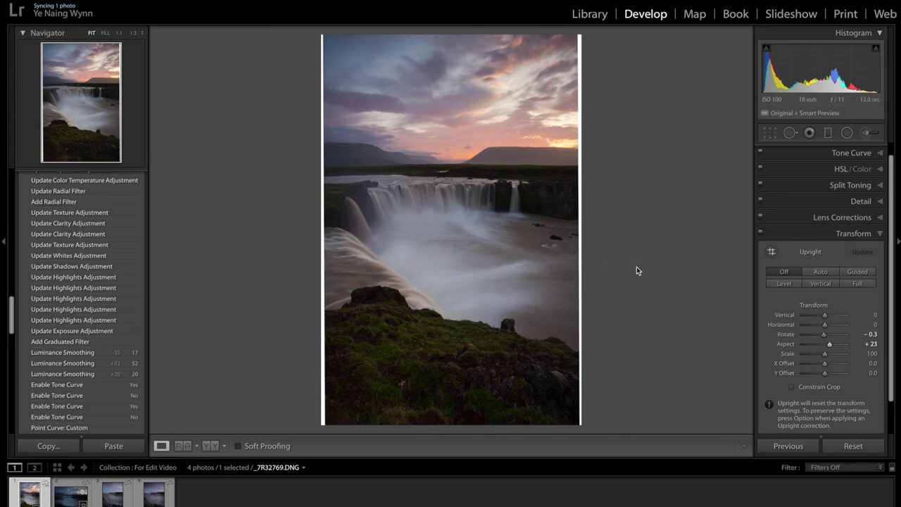
scroll(769, 363, down, 2)
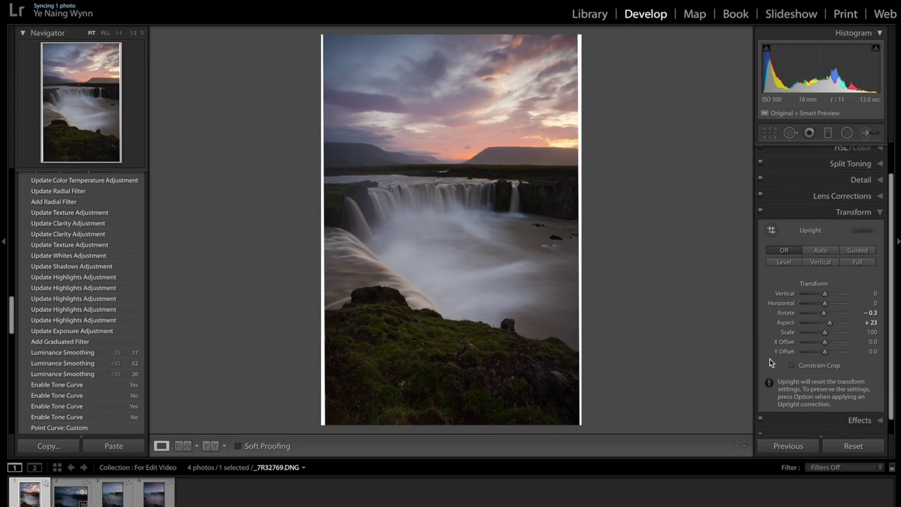
Step: Check Post-Crop Vignetting and Grain in the Effects panel, then collapse it
click(858, 405)
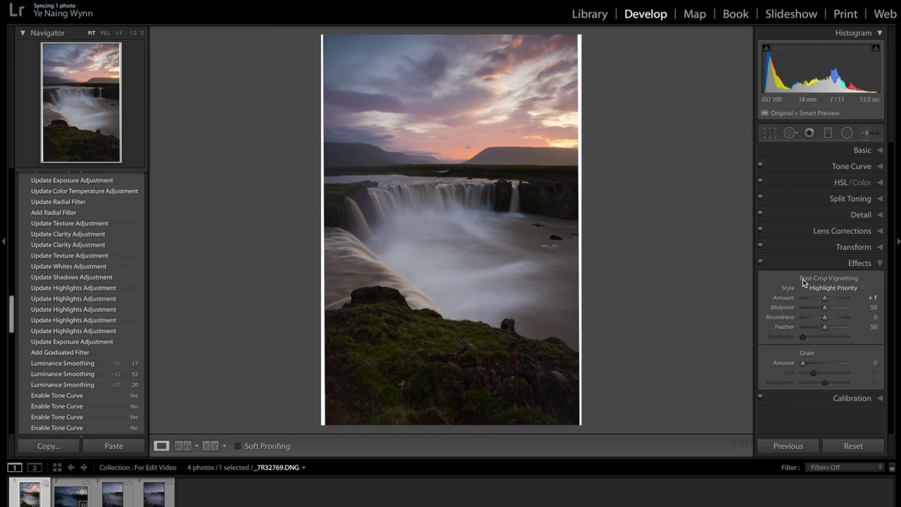
click(879, 264)
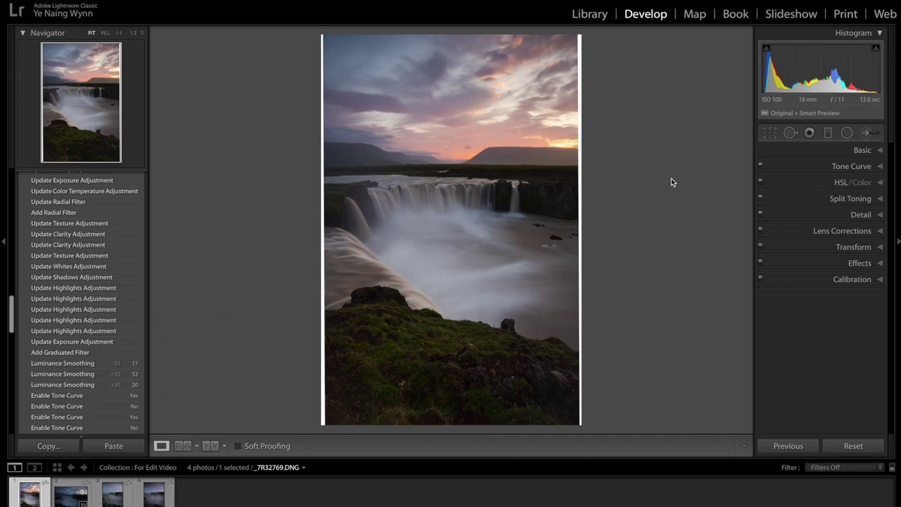
click(828, 133)
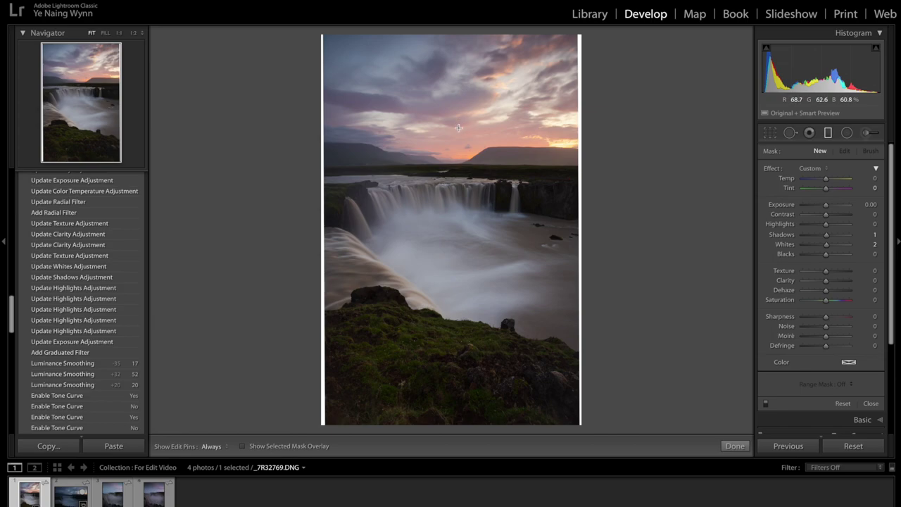
Step: Draw a graduated filter over the horizon with Exposure −0.57, Shadows +31, Highlights −12
drag(459, 128, 459, 200)
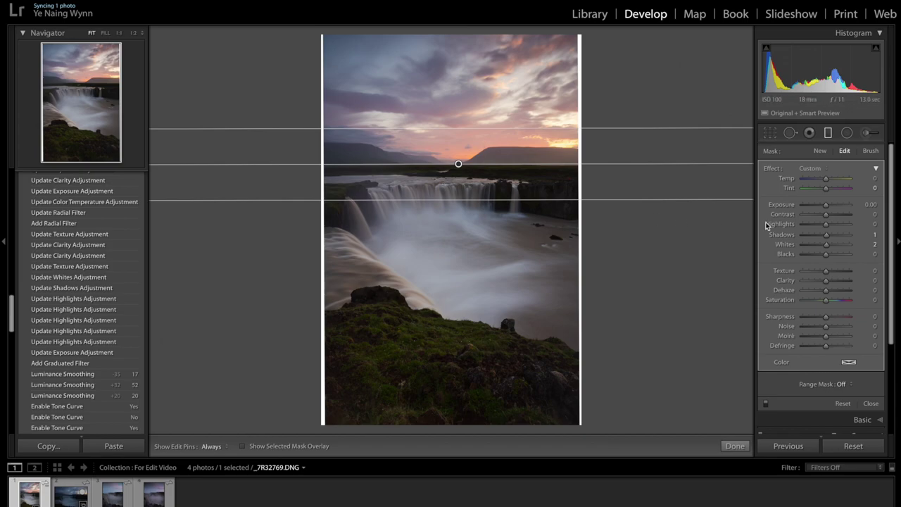
drag(827, 206, 826, 206)
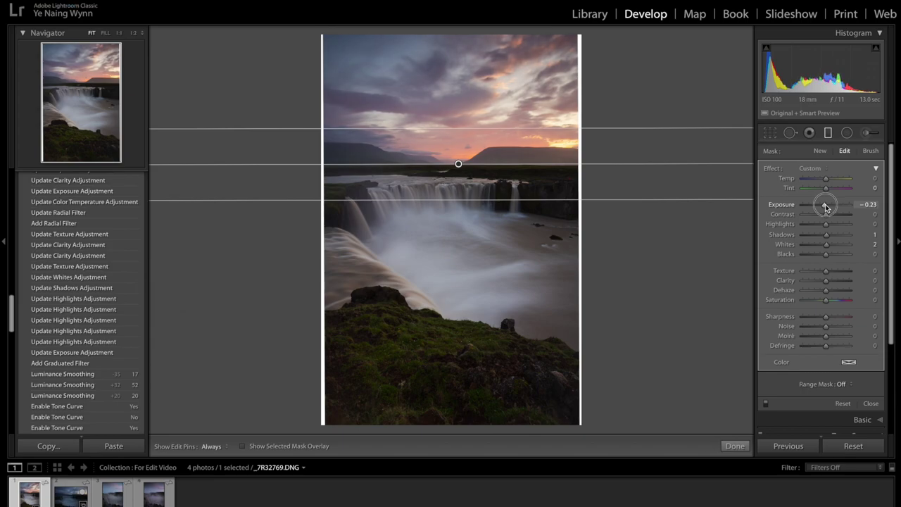
drag(825, 206, 824, 204)
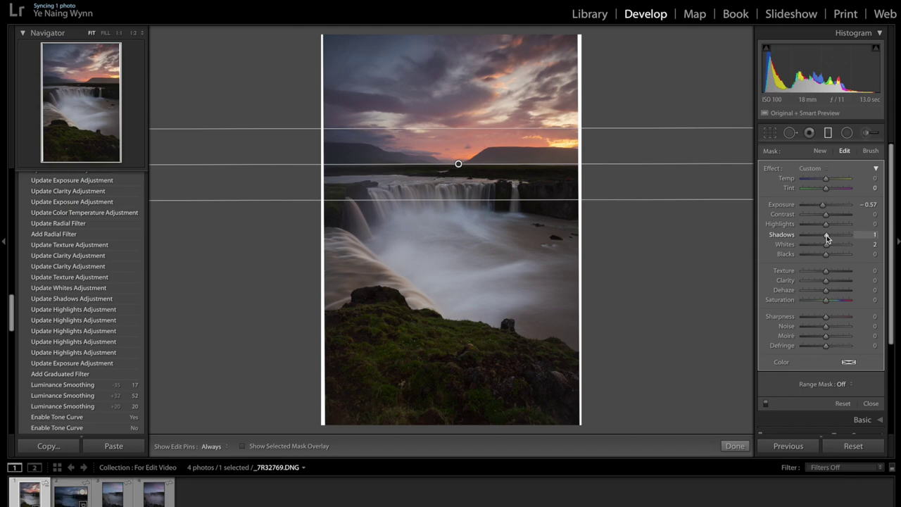
click(827, 239)
drag(827, 239, 833, 239)
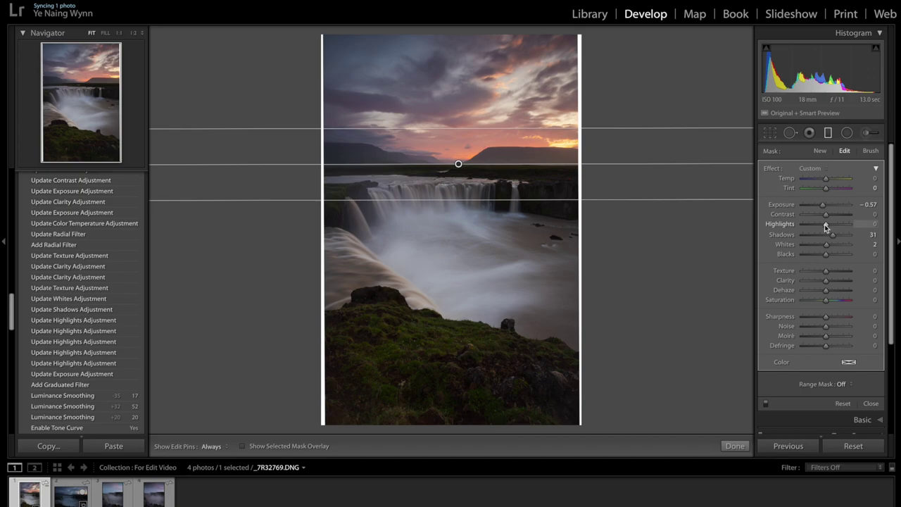
drag(825, 225, 822, 225)
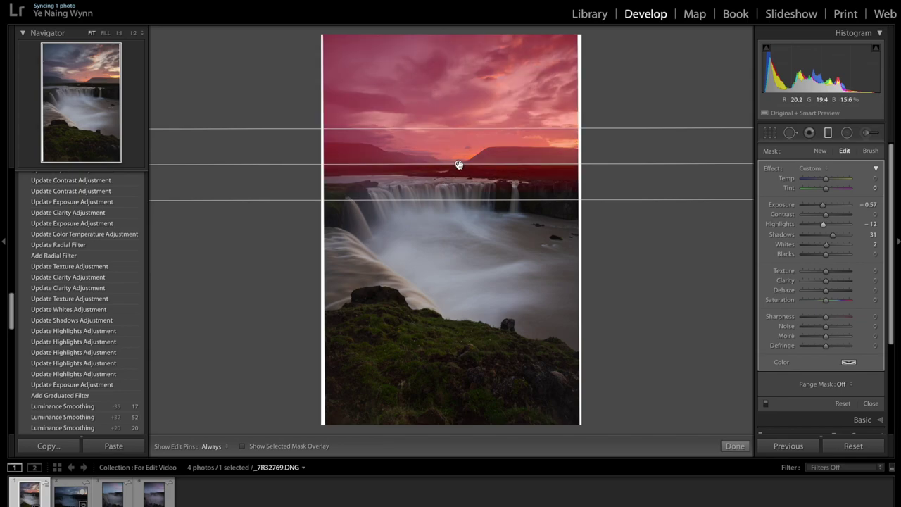
Step: Move the graduated filter slightly higher, test Clarity back to 0, and set Texture +23
click(458, 165)
drag(458, 164, 458, 155)
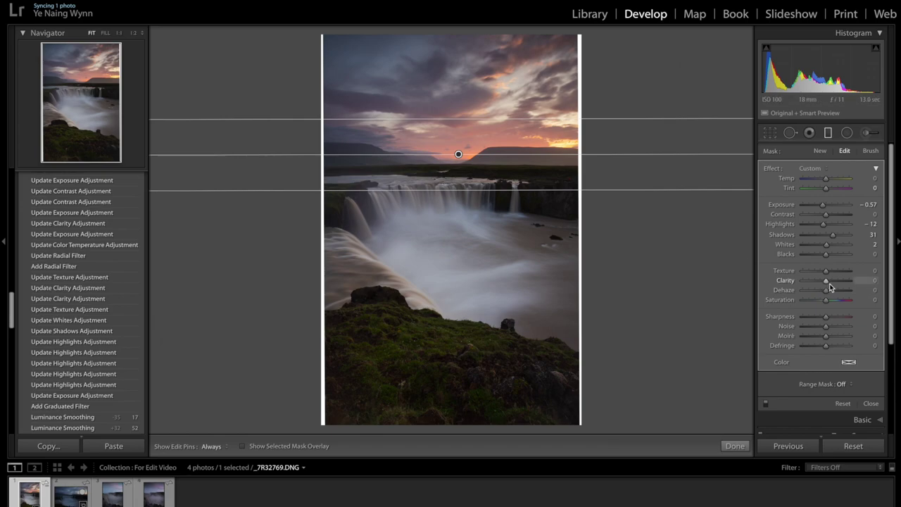
drag(826, 281, 842, 282)
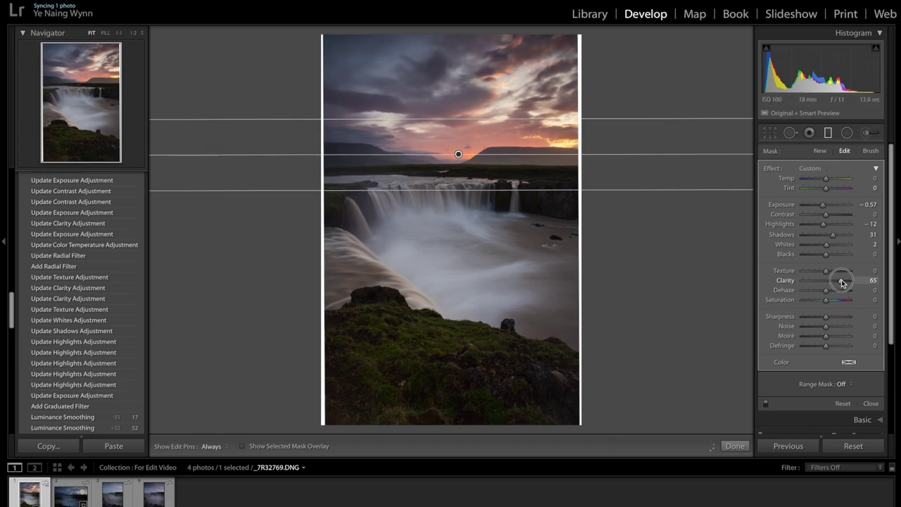
drag(841, 281, 838, 283)
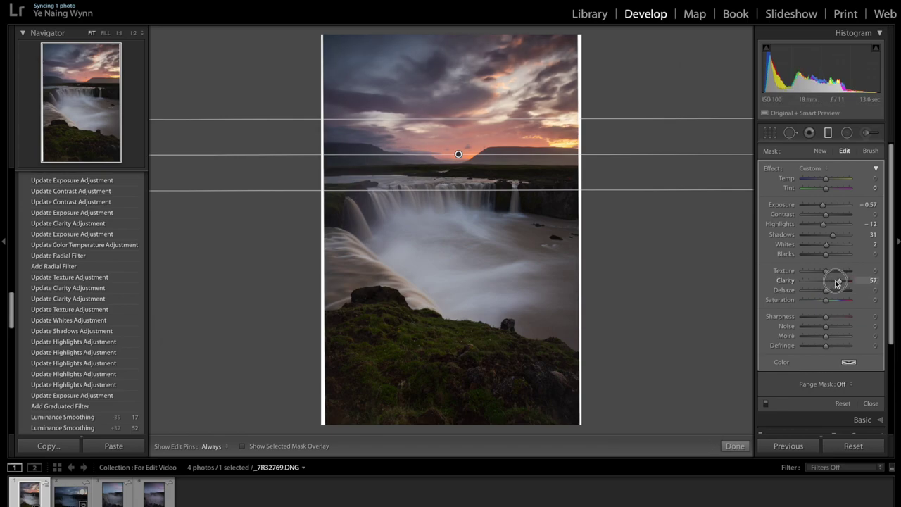
drag(838, 283, 827, 283)
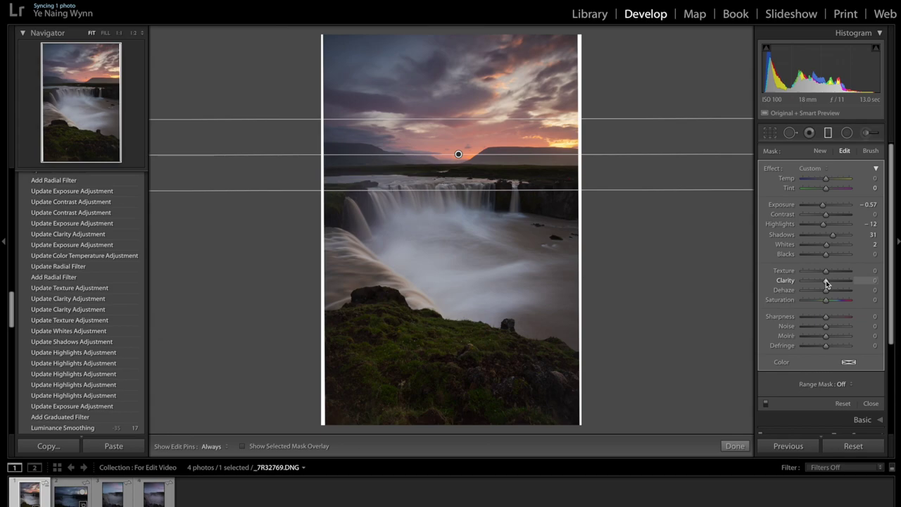
mouse_move(826, 270)
mouse_down()
mouse_move(840, 271)
mouse_move(825, 271)
mouse_up()
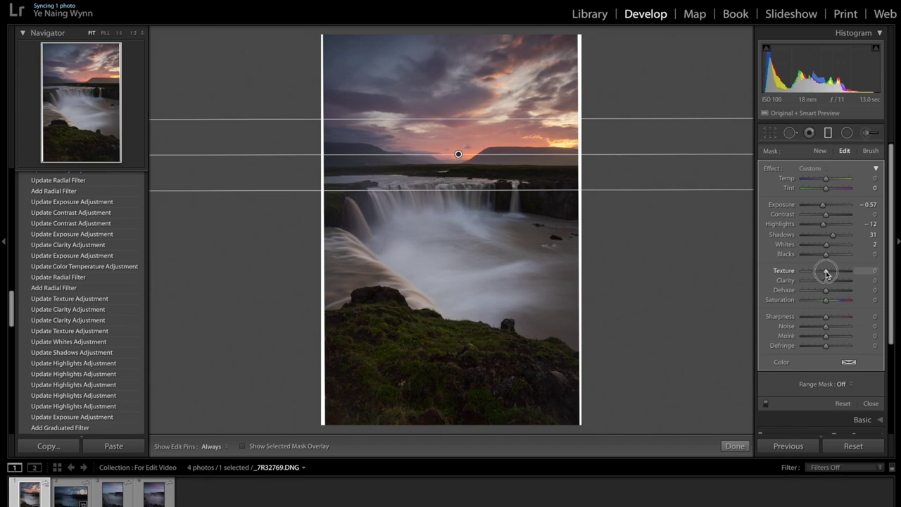
drag(827, 275, 832, 273)
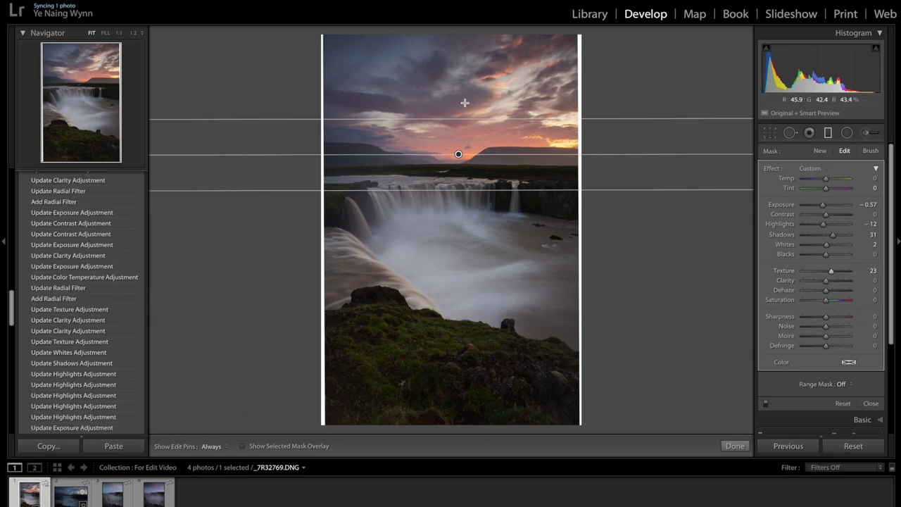
click(735, 447)
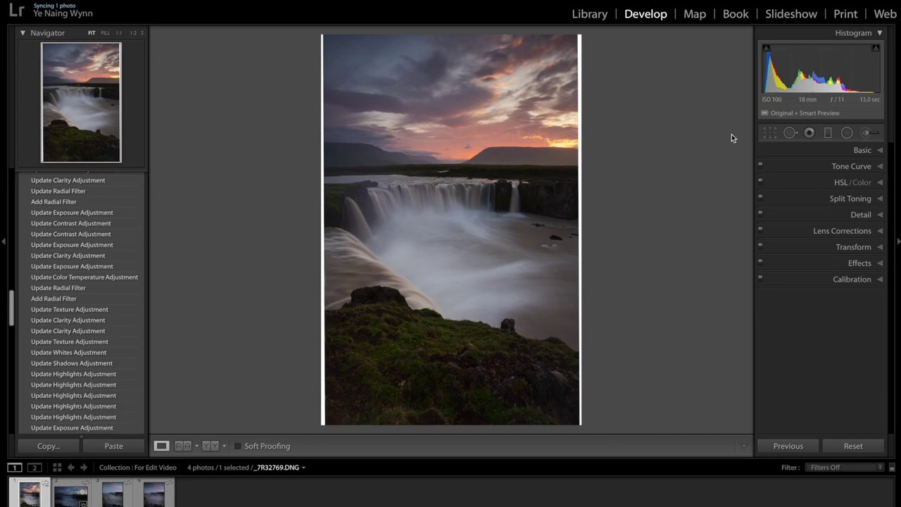
Step: Finish the graduated filter and switch to a new Radial Filter mask
click(848, 133)
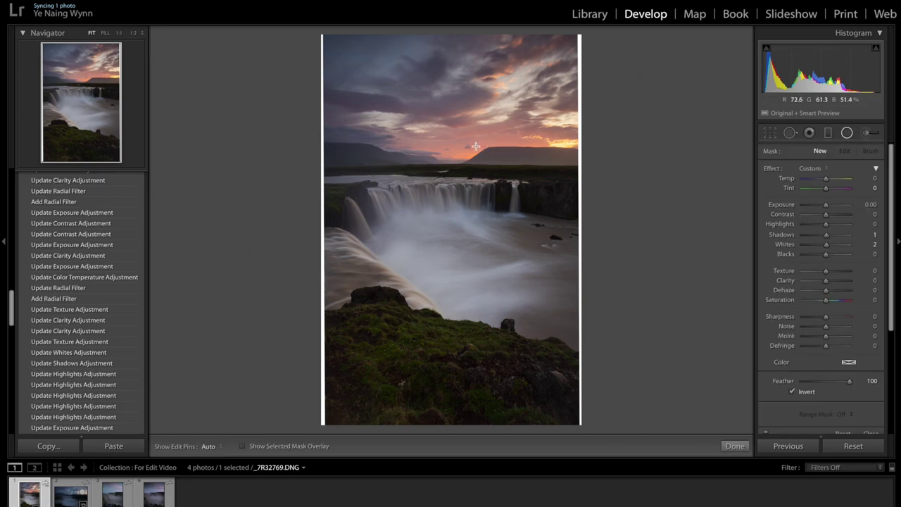
Step: Draw a radial filter ellipse around the sunset glow and centre it on the horizon
drag(476, 146, 591, 179)
drag(476, 144, 487, 144)
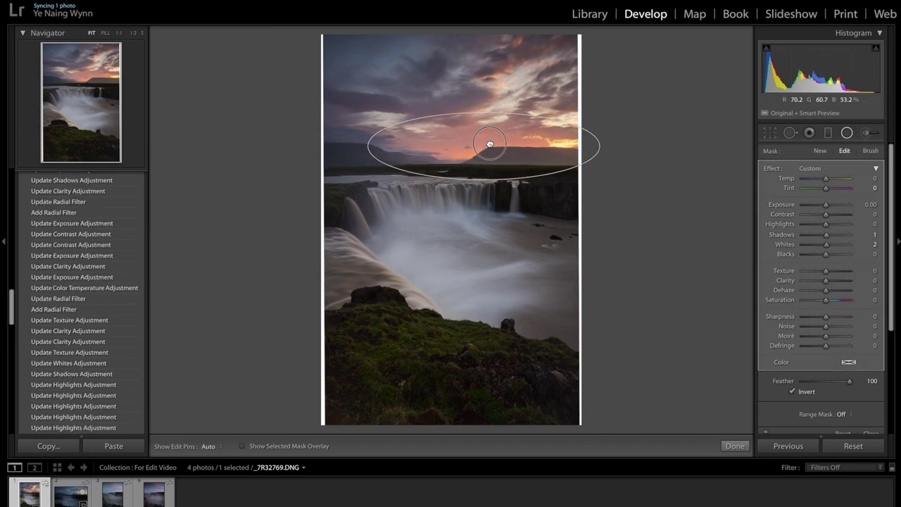
drag(487, 145, 490, 147)
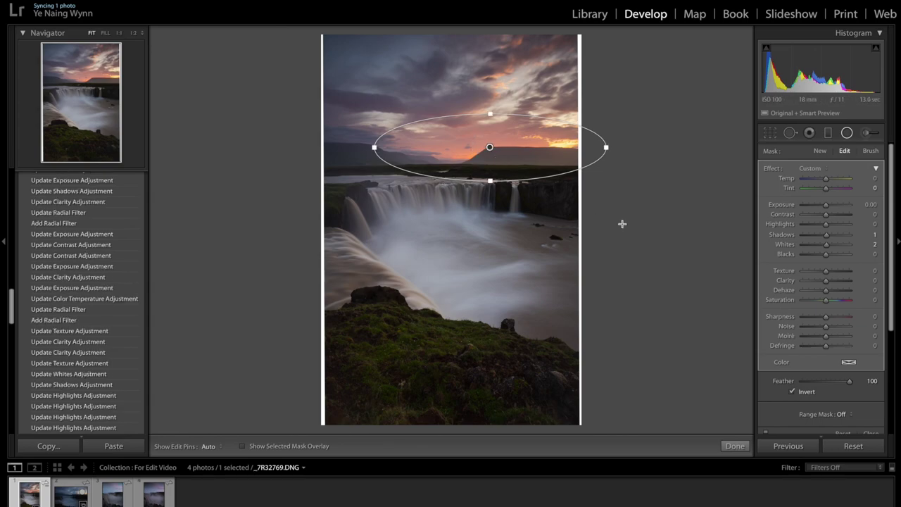
Step: Set the radial filter to Exposure +0.34 and Clarity −63
drag(827, 205, 829, 205)
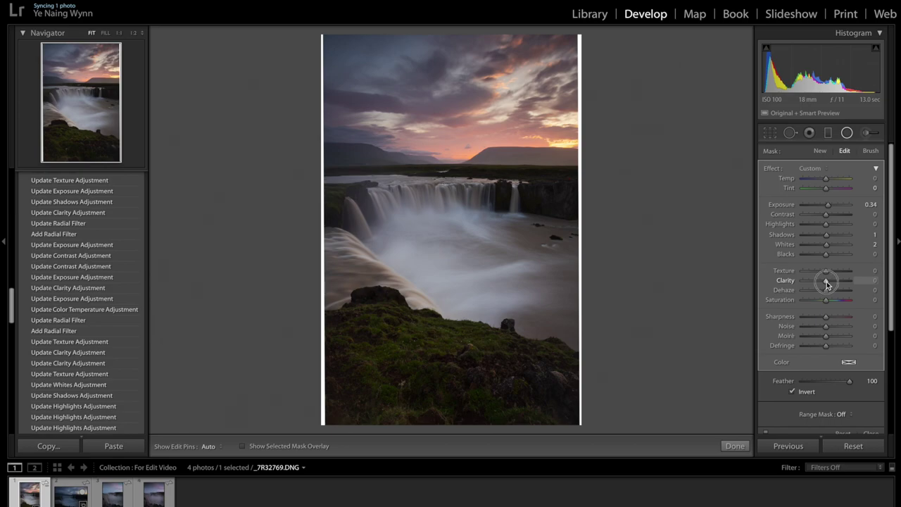
drag(828, 283, 827, 285)
drag(827, 285, 812, 283)
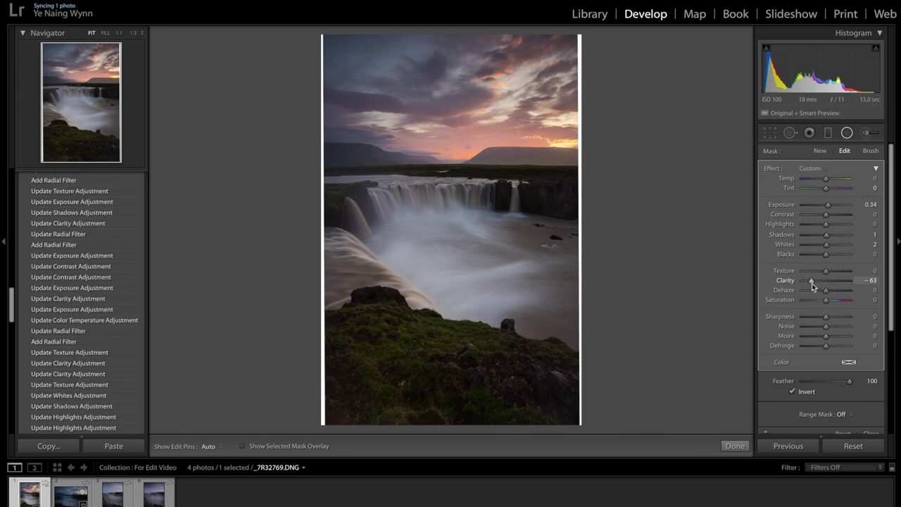
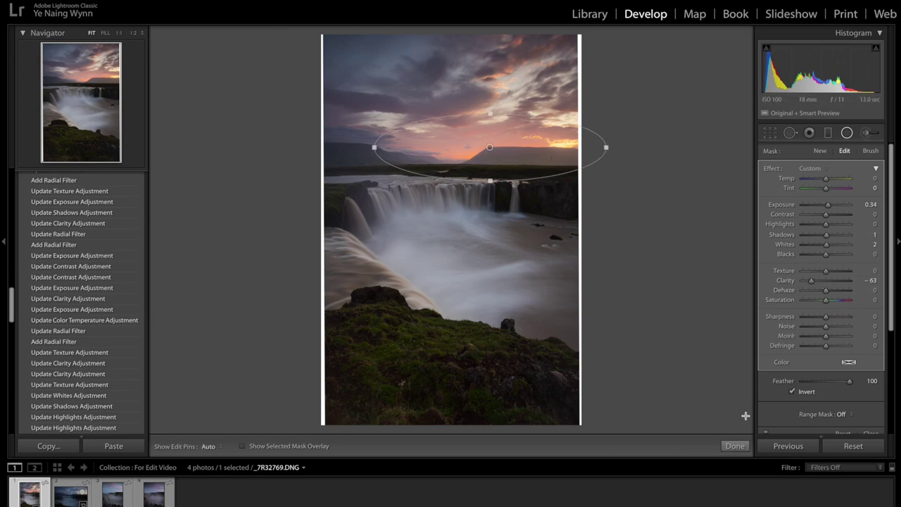
Step: Close the sky radial filter and hide the side panels with F6 to enlarge the photo
click(734, 447)
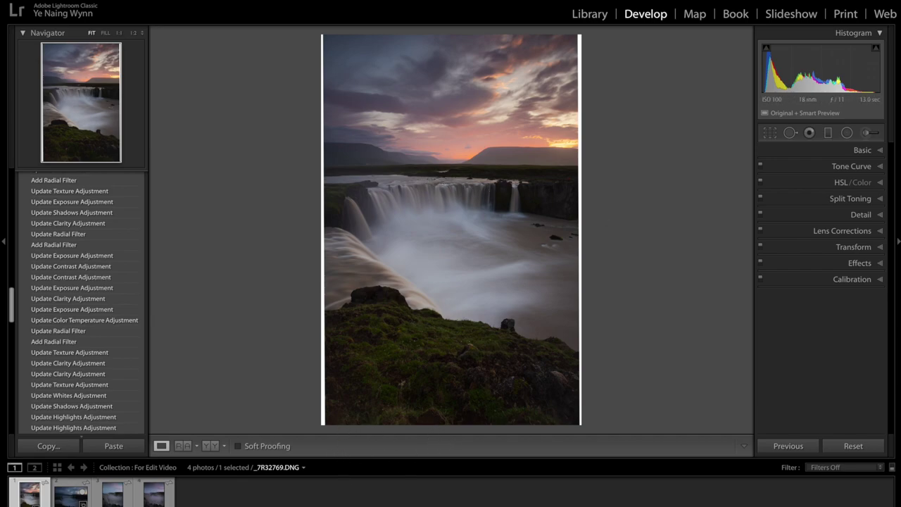
key(F6)
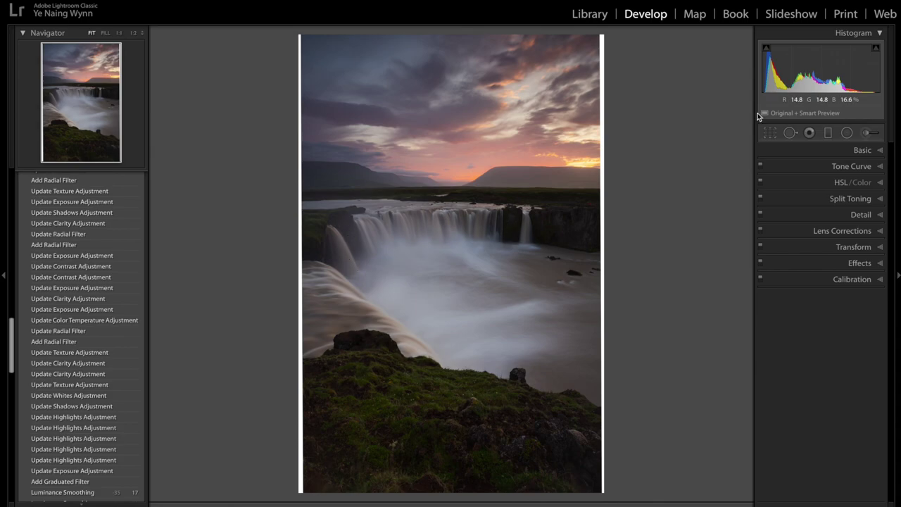
Step: Draw a radial filter ellipse over the waterfall and set its exposure to 0.37
click(848, 134)
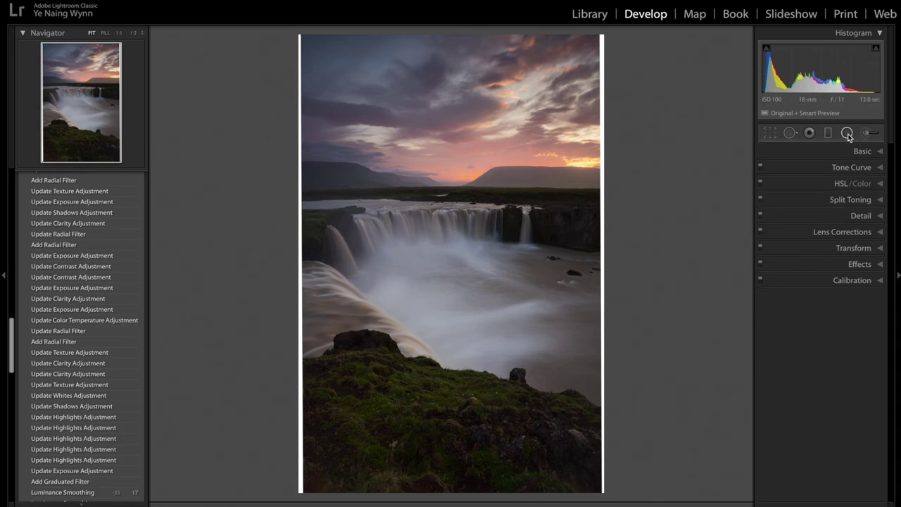
mouse_move(415, 221)
mouse_down()
mouse_move(529, 239)
mouse_move(553, 258)
mouse_up()
drag(442, 231, 440, 227)
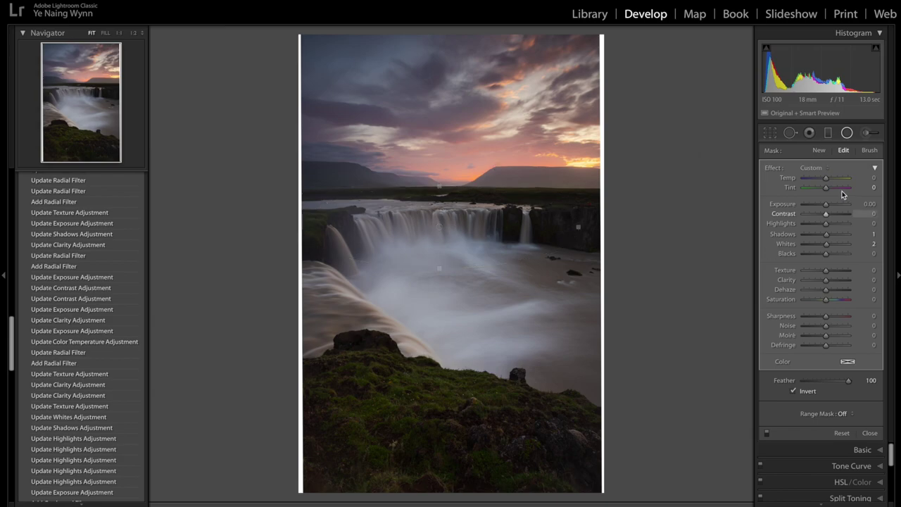
drag(827, 207, 828, 206)
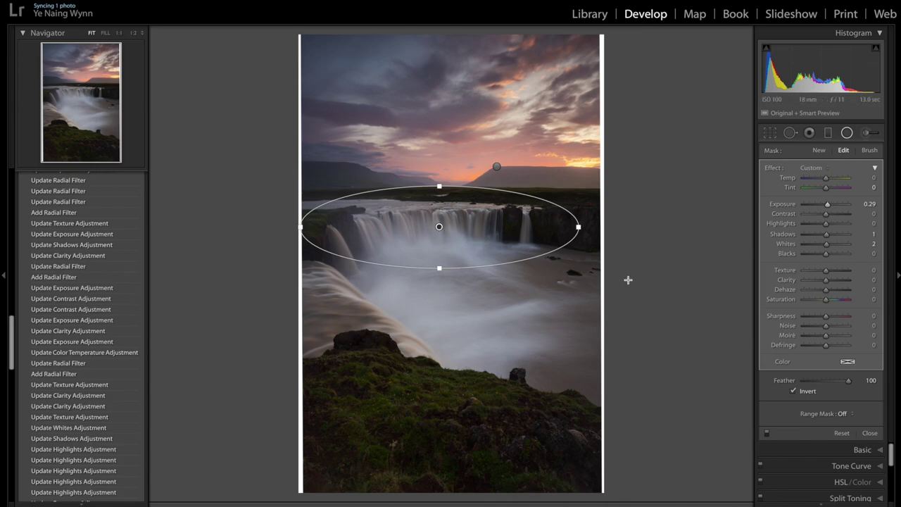
click(828, 207)
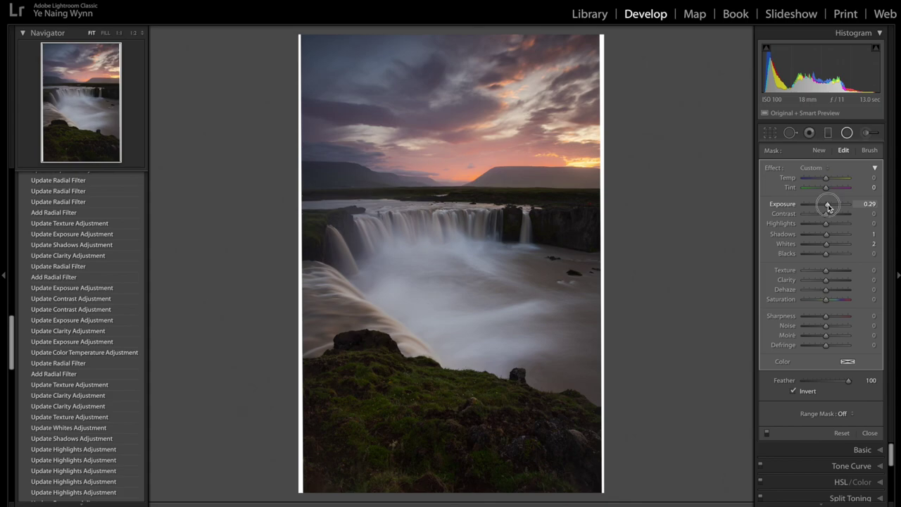
drag(828, 206, 829, 207)
drag(829, 207, 828, 206)
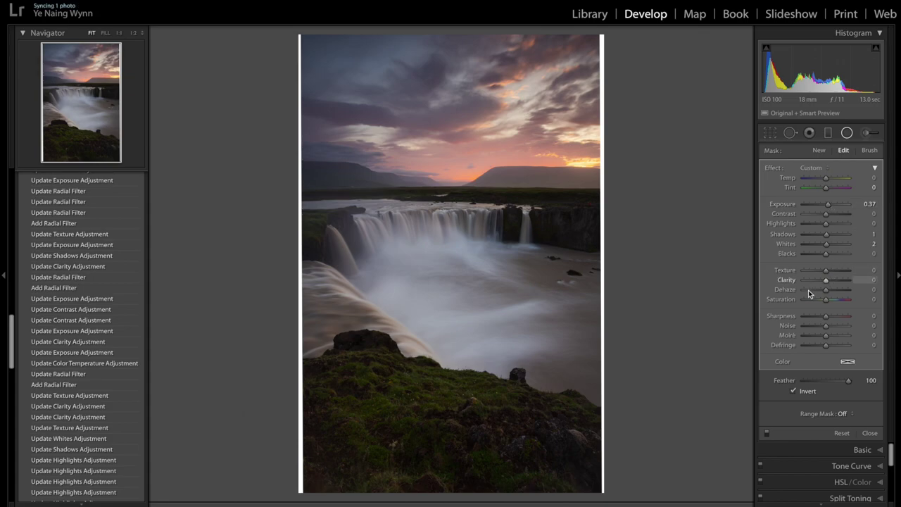
Step: Give the waterfall filter texture 11, clarity 30 and shadows 22, then close it
drag(826, 273, 839, 283)
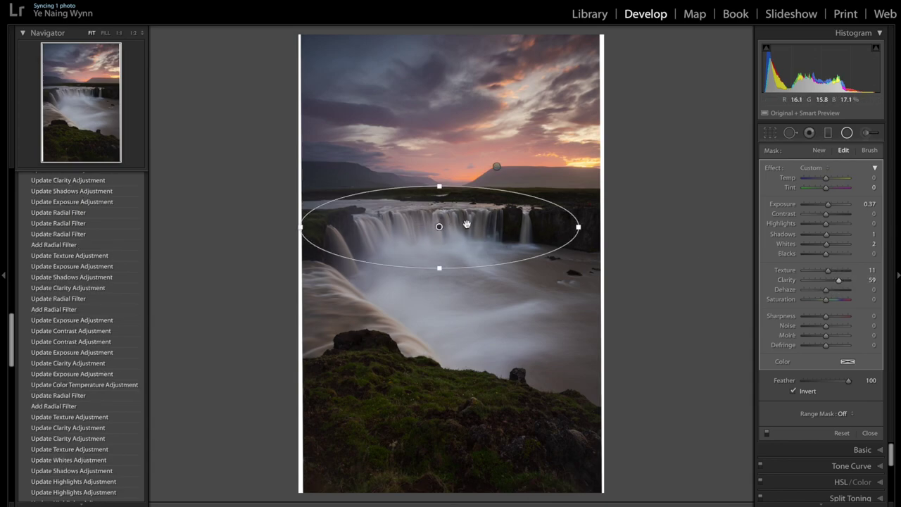
click(838, 281)
drag(838, 282, 830, 283)
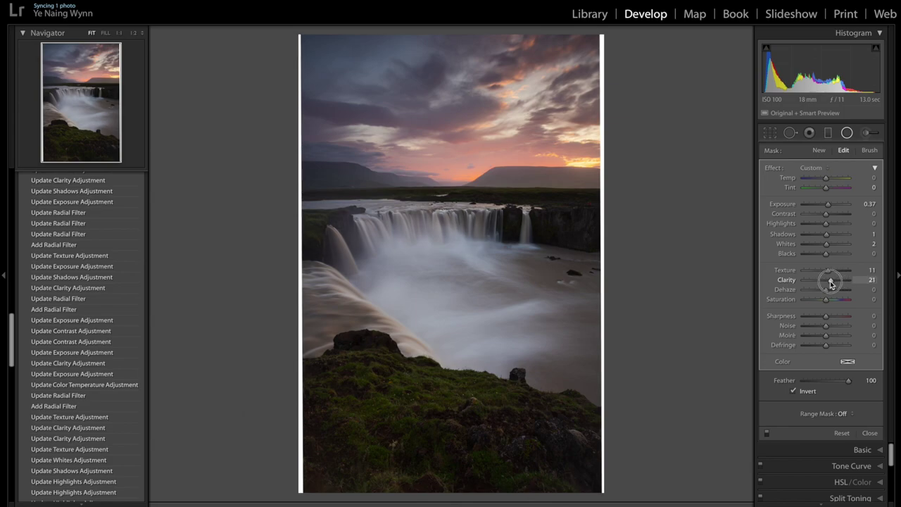
drag(830, 281, 830, 281)
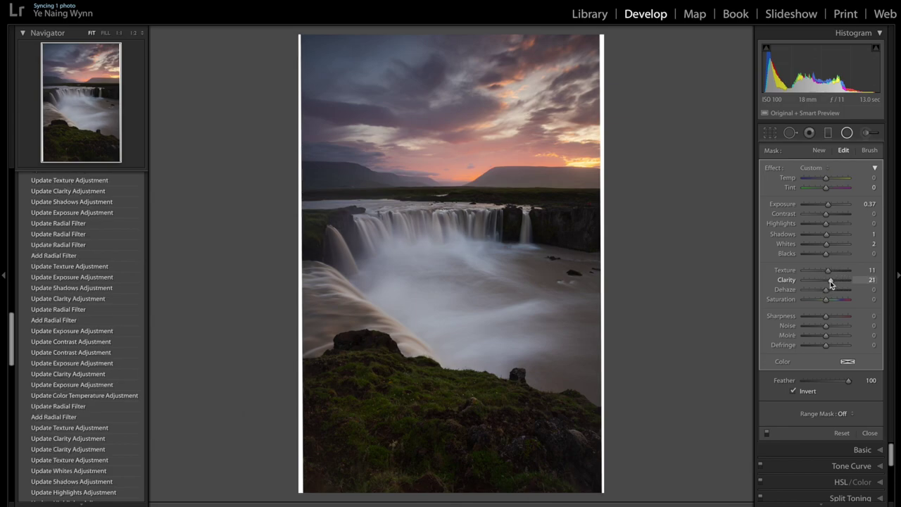
drag(830, 283, 833, 282)
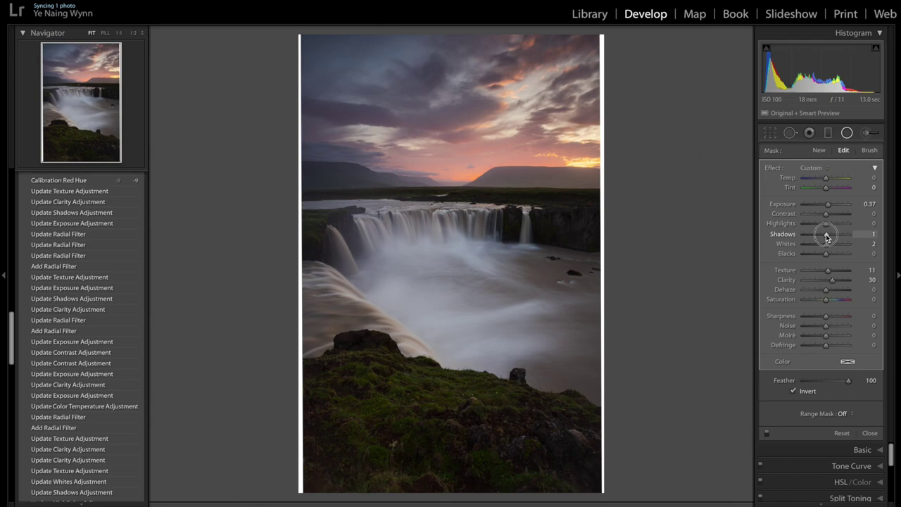
drag(827, 238, 832, 238)
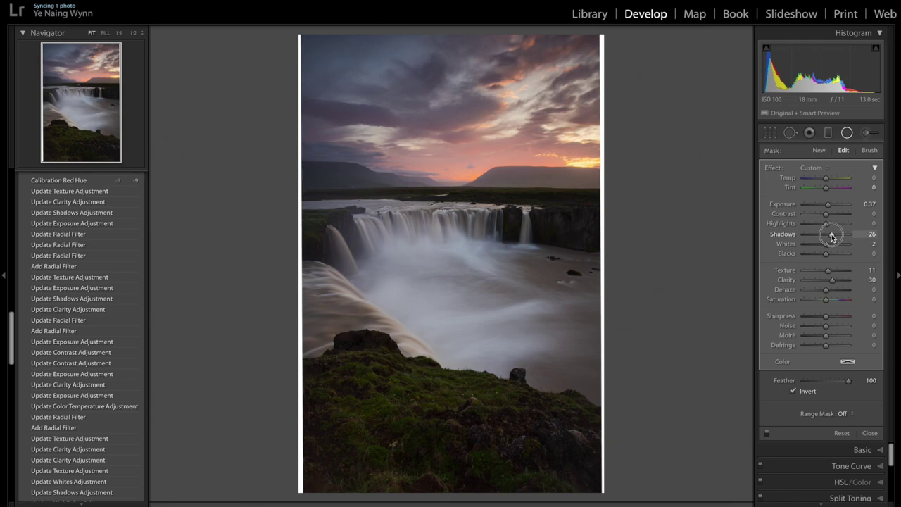
click(831, 238)
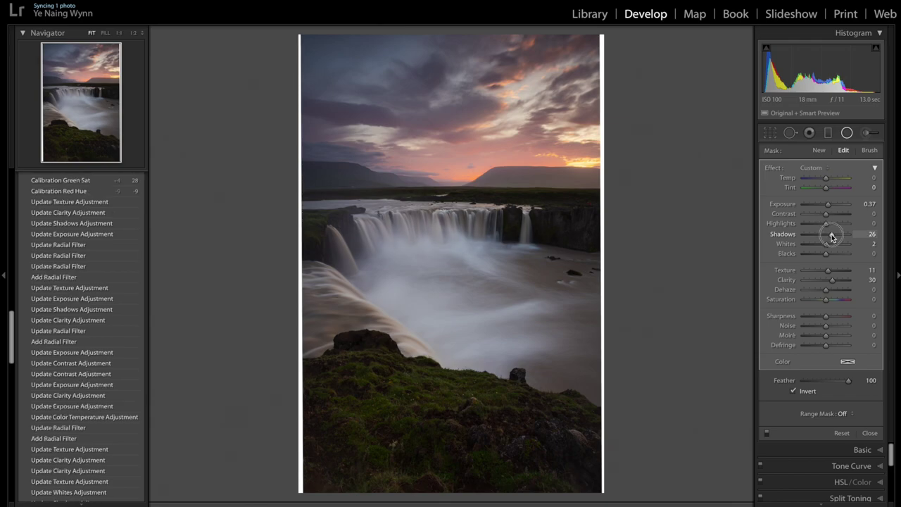
drag(831, 238, 829, 238)
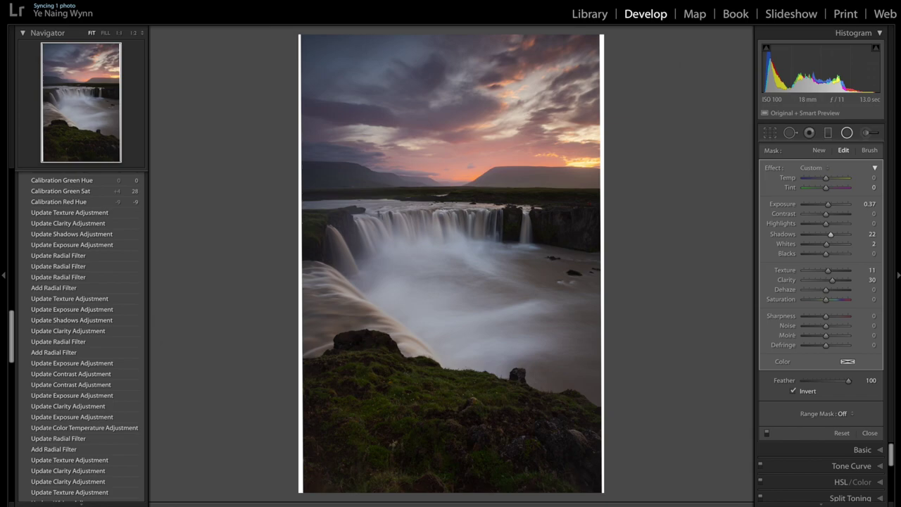
key(shift+m)
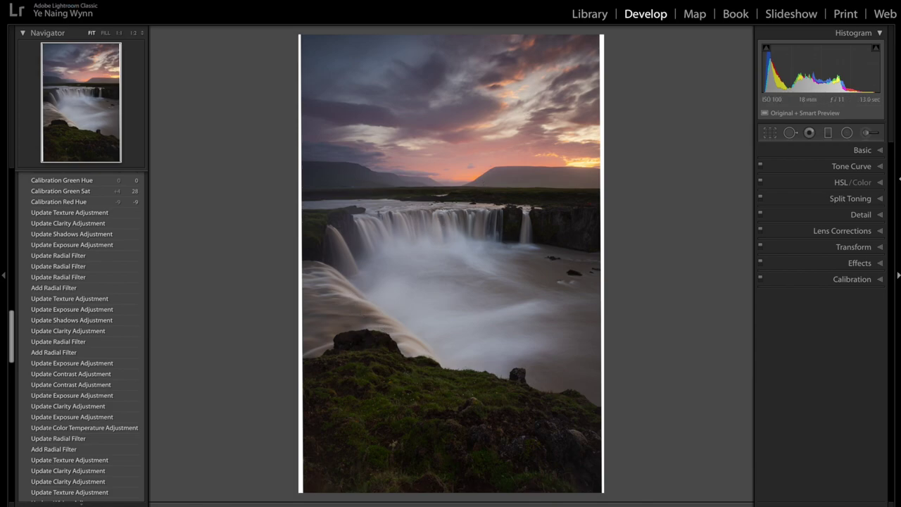
click(848, 132)
Step: Draw and position a new radial filter ellipse over the left cascade
drag(359, 301, 400, 330)
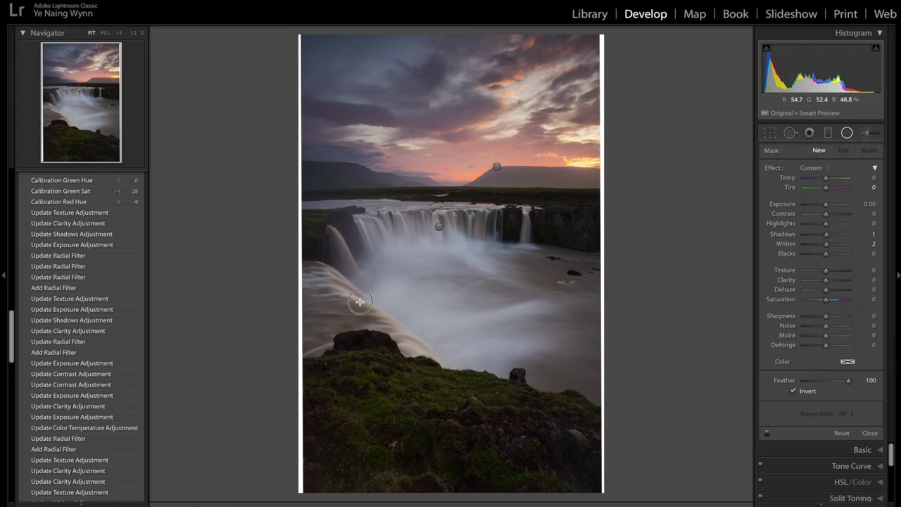
mouse_move(400, 331)
mouse_down()
mouse_move(505, 303)
mouse_move(474, 380)
mouse_up()
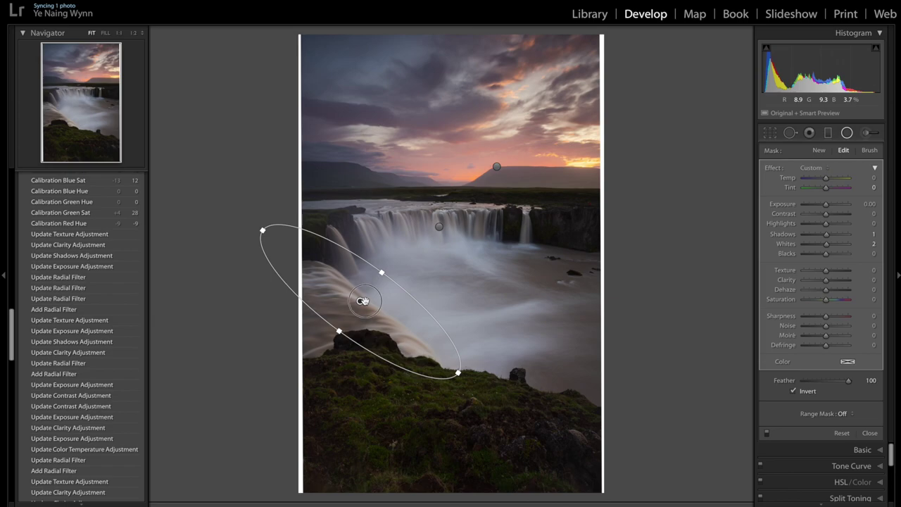
drag(366, 303, 385, 317)
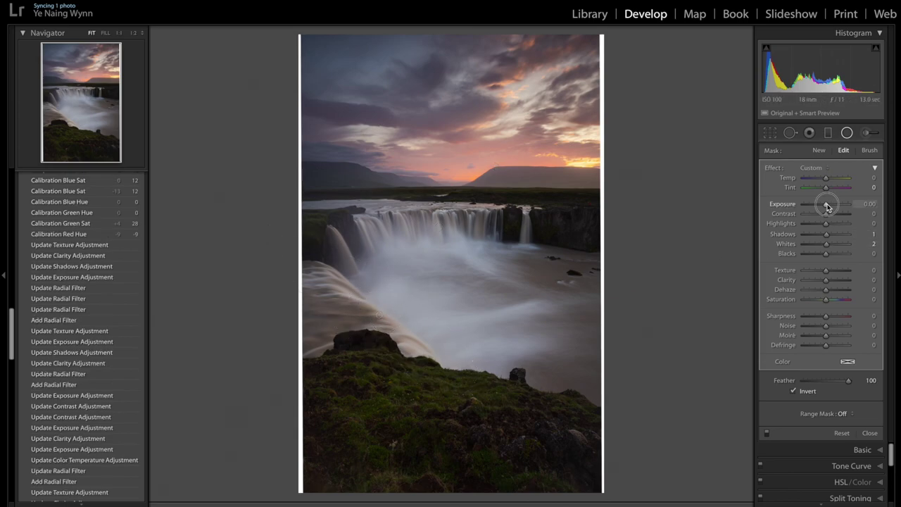
Step: Set the left-cascade filter to exposure 0.37, clarity 31 and shadows 12, then close it
drag(827, 205, 831, 206)
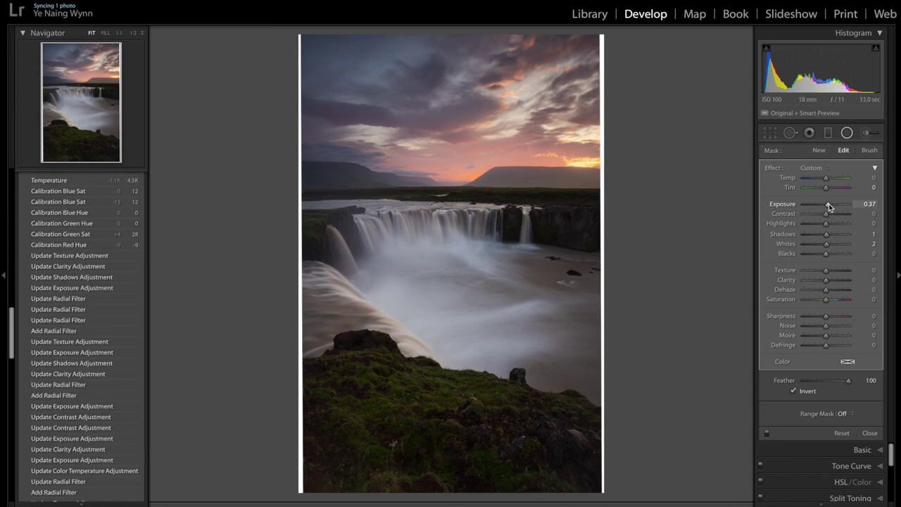
drag(825, 280, 833, 283)
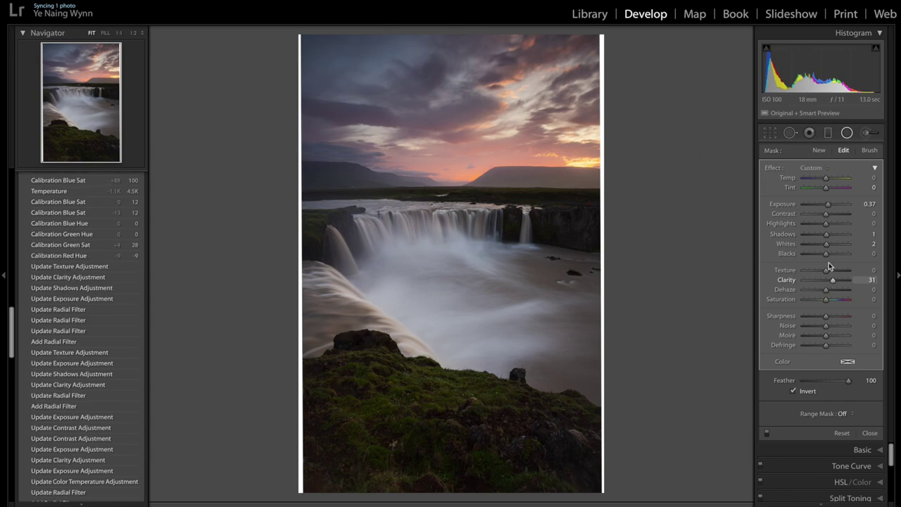
drag(827, 238, 828, 238)
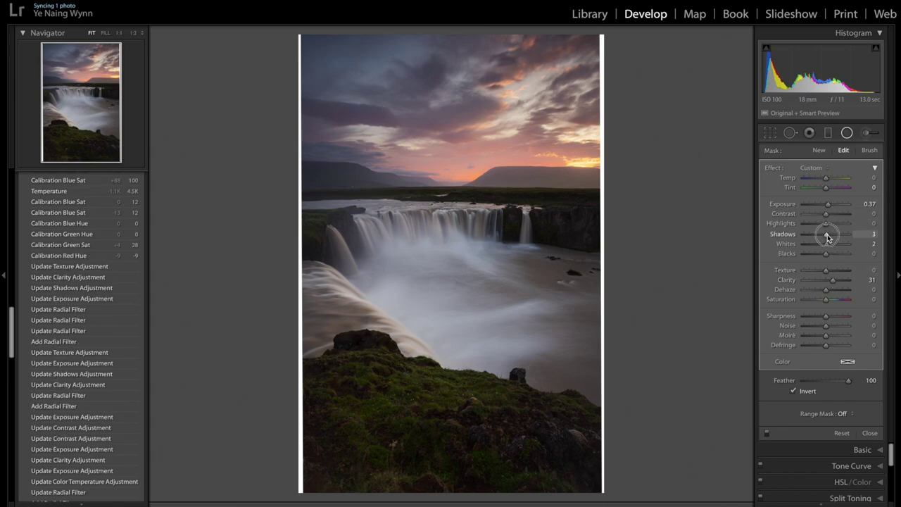
drag(828, 238, 829, 246)
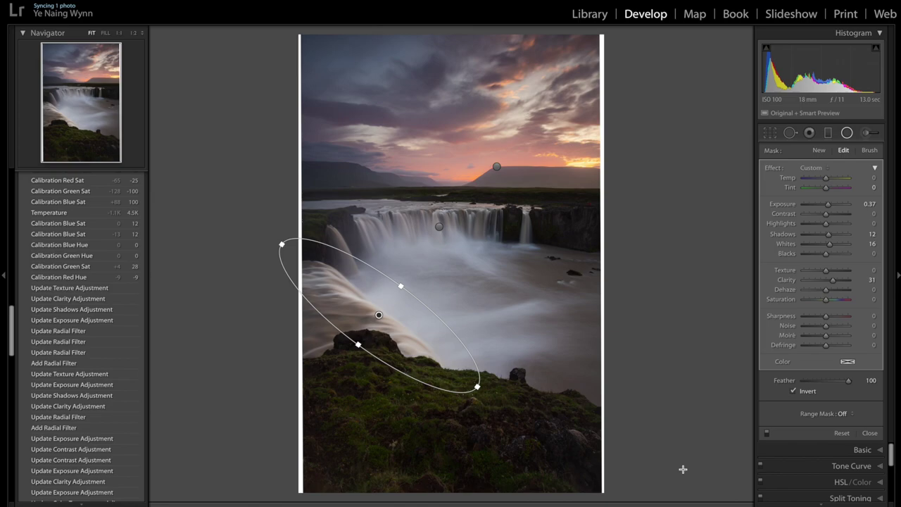
key(shift+m)
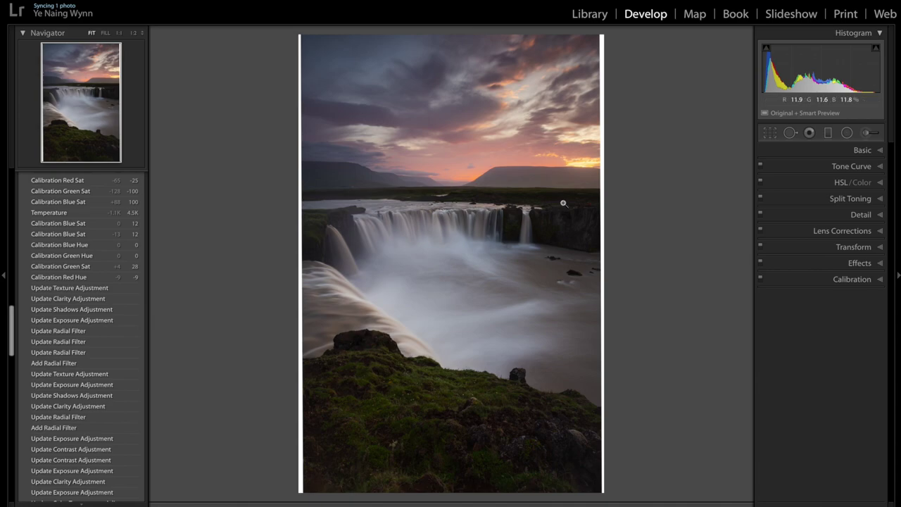
key(backslash)
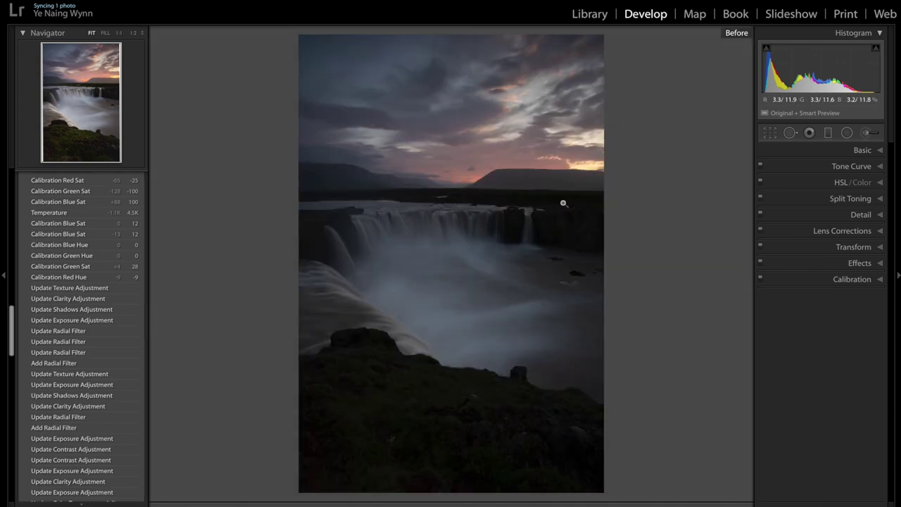
key(backslash)
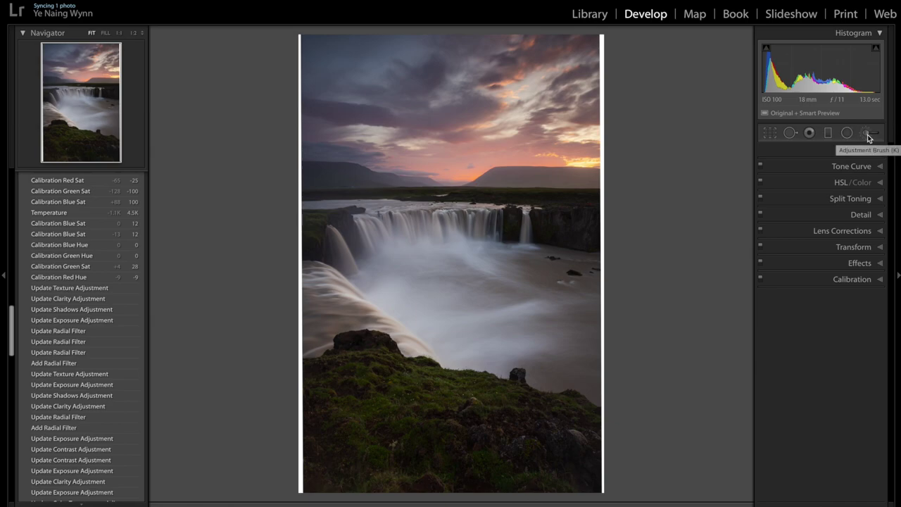
Step: Zoom in and paint an Adjustment Brush stroke beside the right-hand falls
key(k)
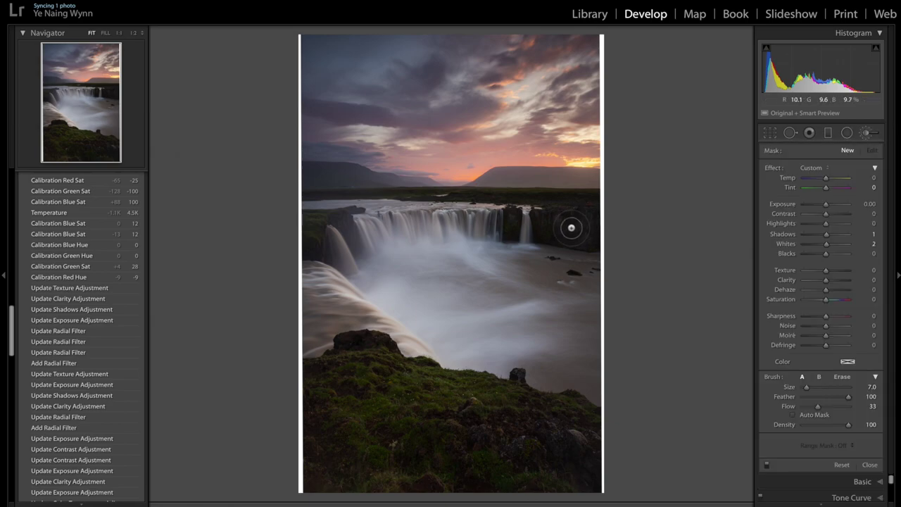
key(ctrl+equal)
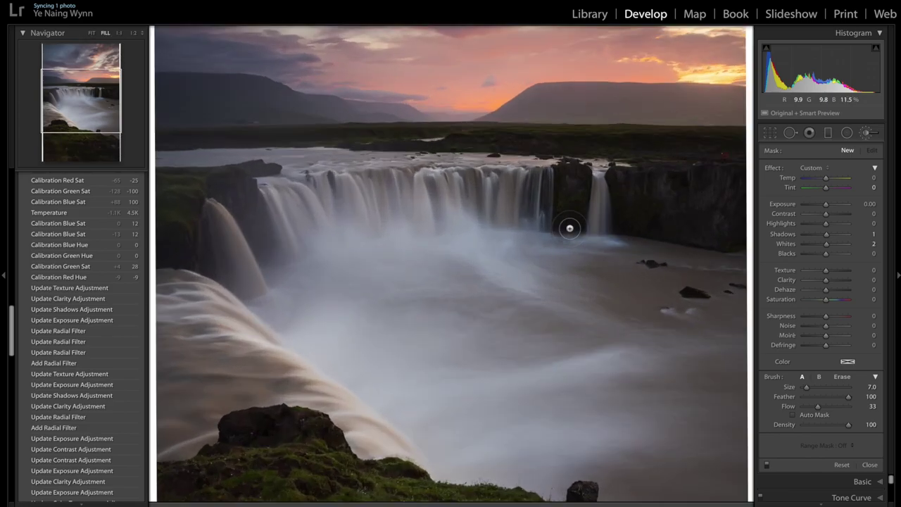
scroll(644, 214, down, 2)
scroll(644, 214, down, 2)
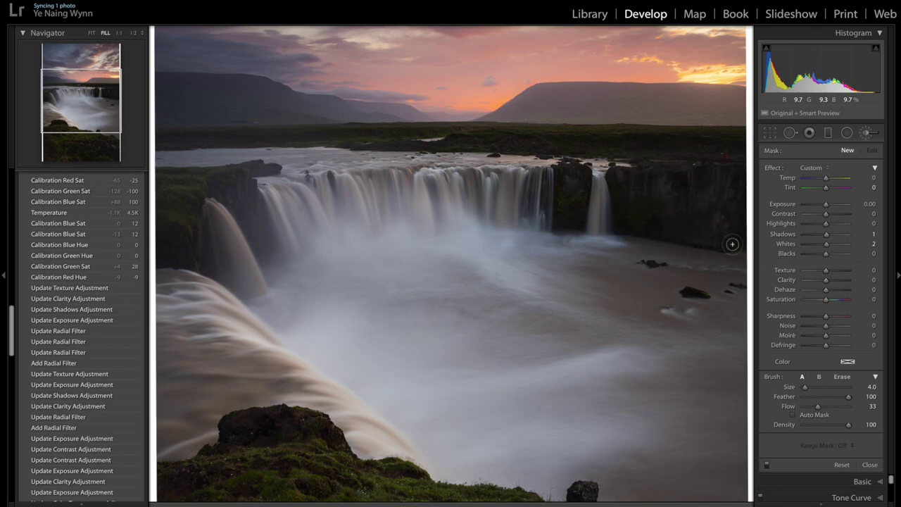
drag(619, 179, 571, 178)
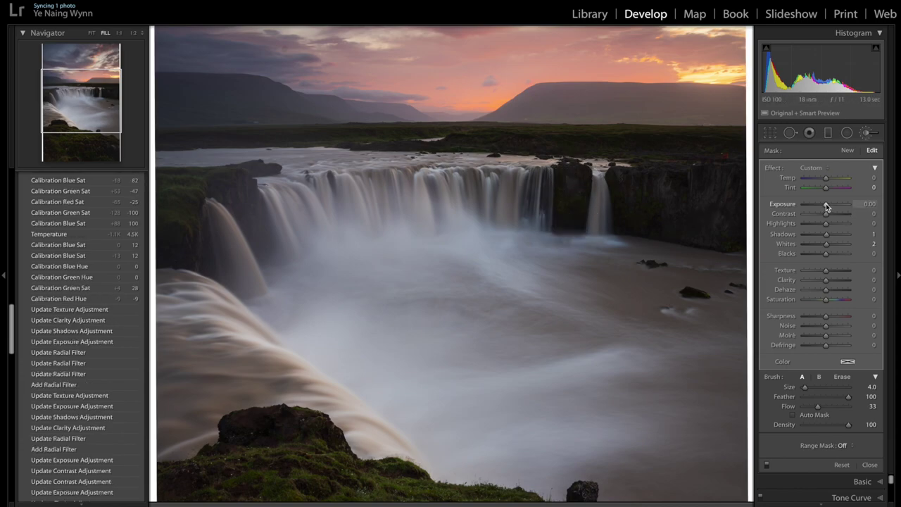
Step: Set the painted patch to exposure 0.96 and shadows 47, then zoom out and close the brush
drag(827, 205, 836, 206)
drag(835, 206, 836, 205)
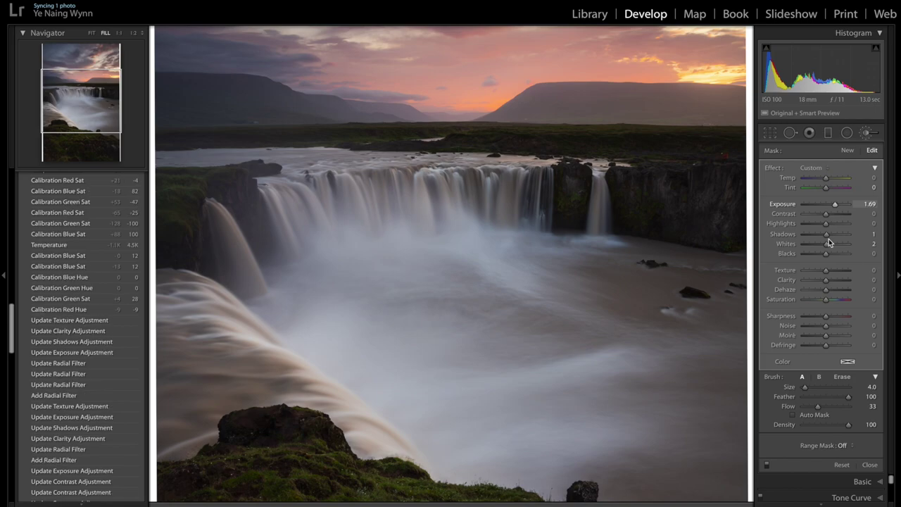
drag(835, 204, 830, 203)
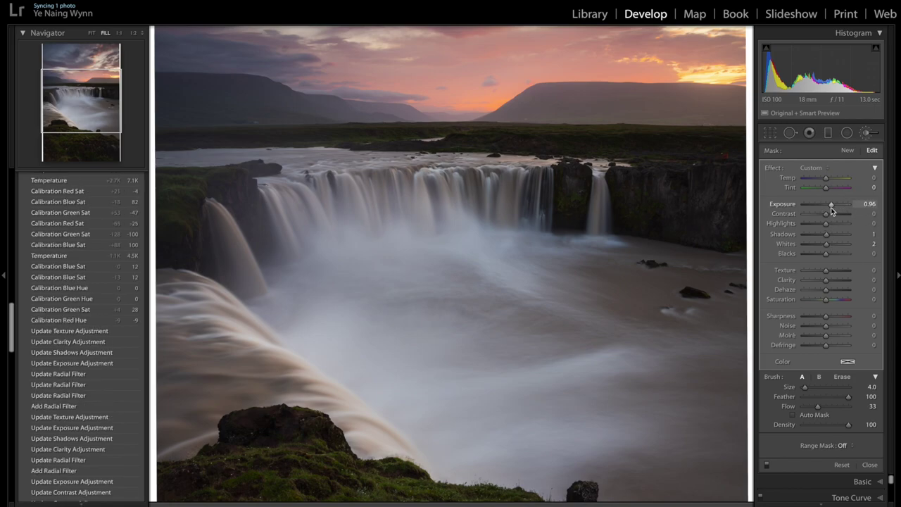
drag(828, 237, 836, 238)
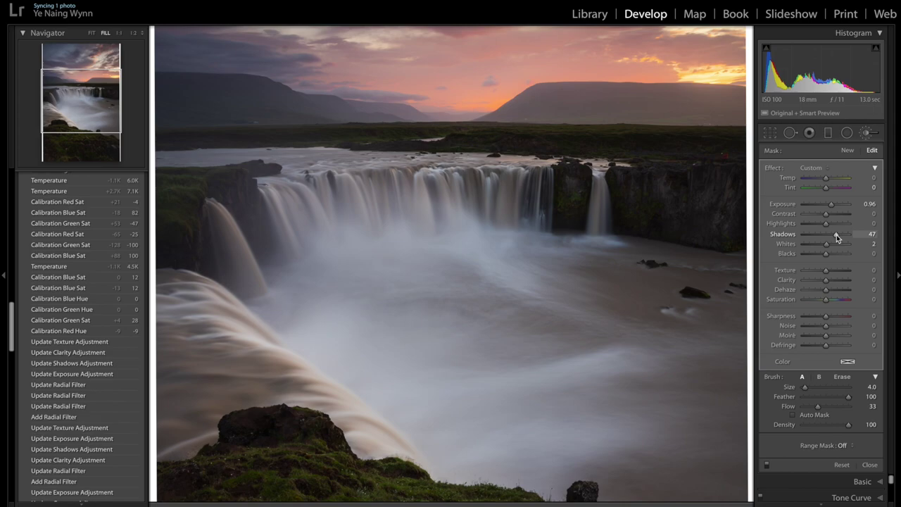
key(z)
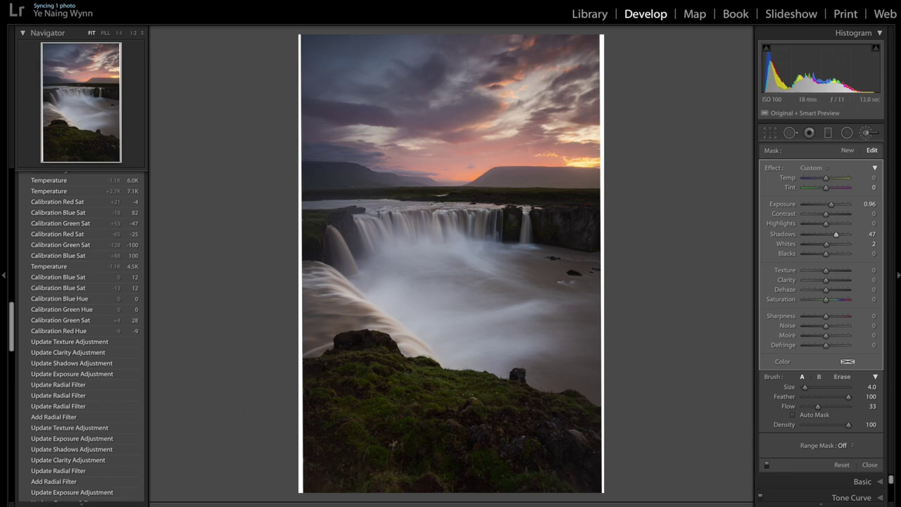
key(k)
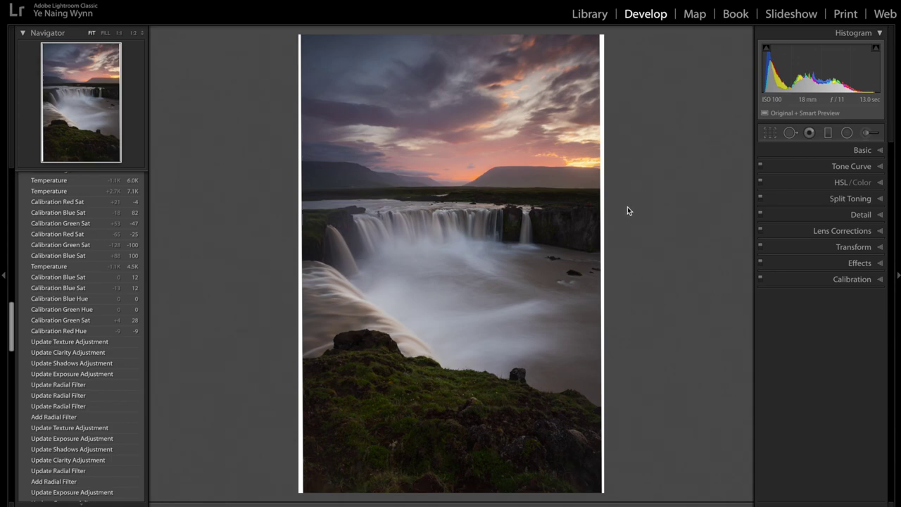
Step: Trim the crop slightly on the left and right sides and apply automatic white balance
click(770, 134)
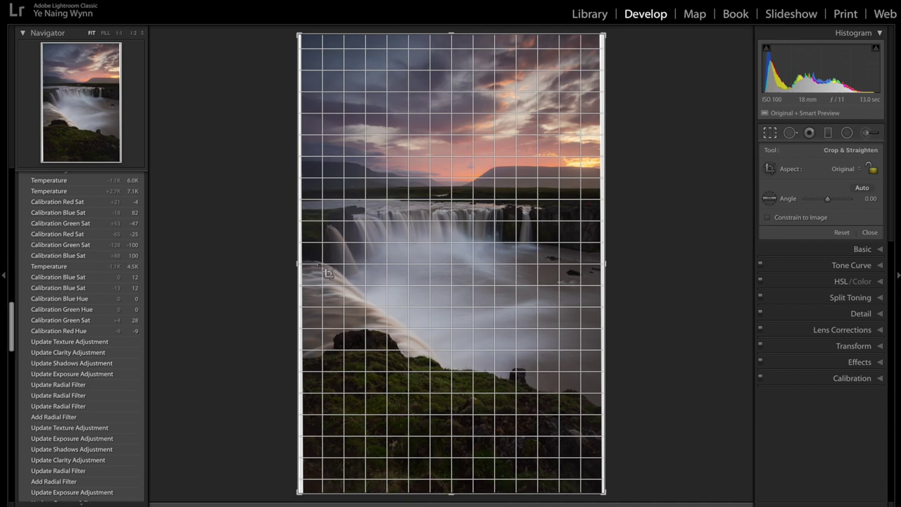
drag(296, 265, 301, 264)
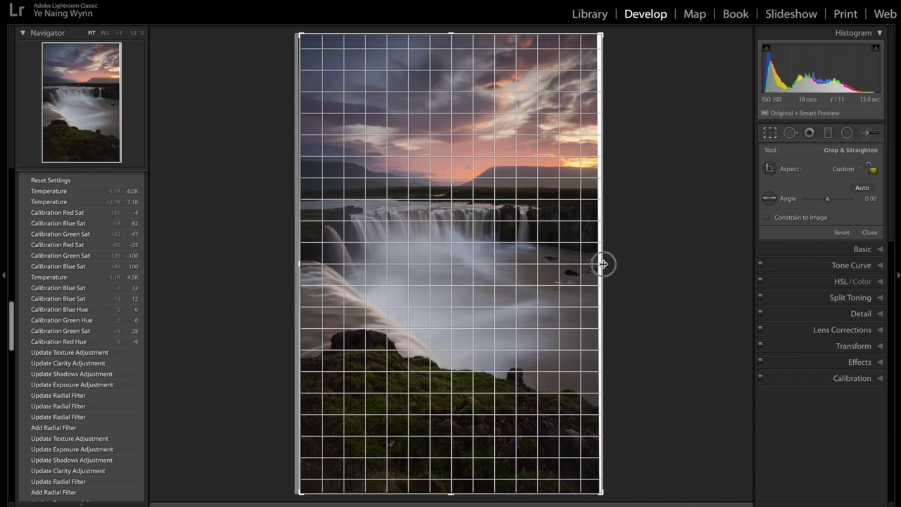
drag(604, 260, 600, 264)
key(ctrl+shift+u)
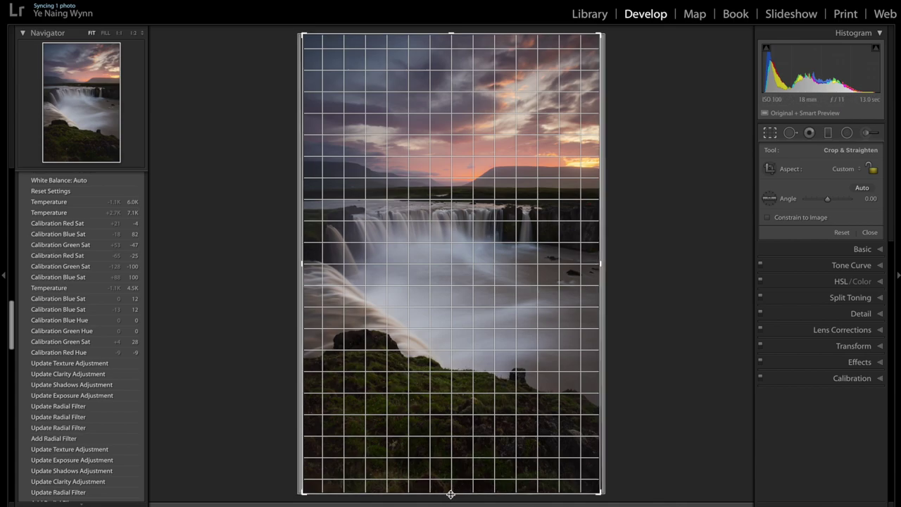
Step: Raise the bottom and lower the top crop edges slightly, then apply the crop
click(451, 494)
drag(451, 494, 450, 483)
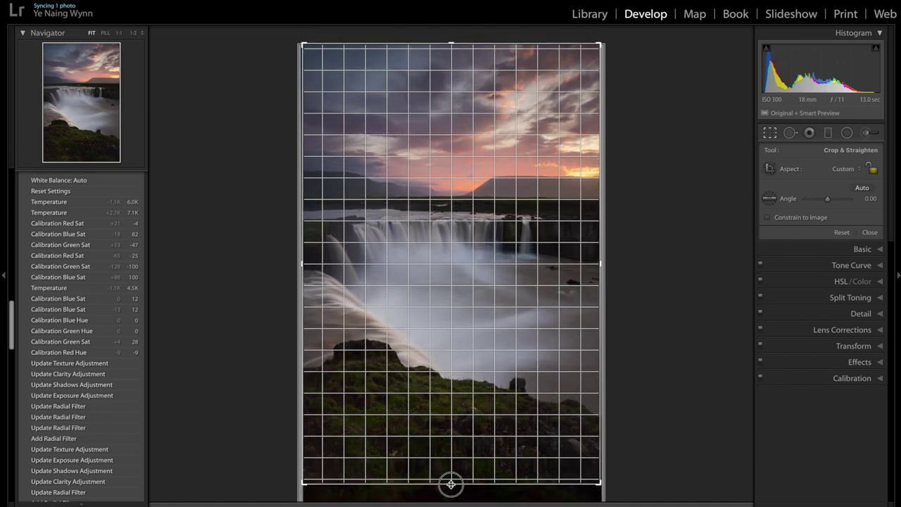
click(451, 43)
drag(452, 43, 451, 50)
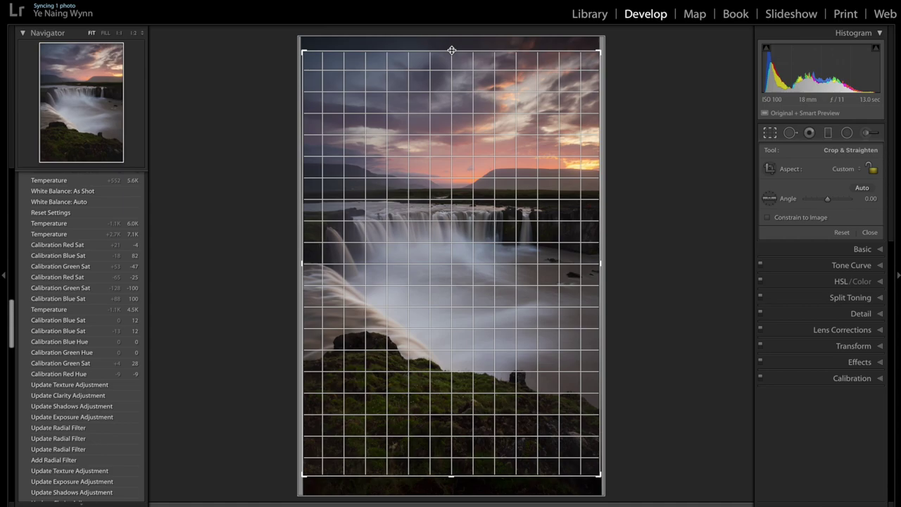
key(Return)
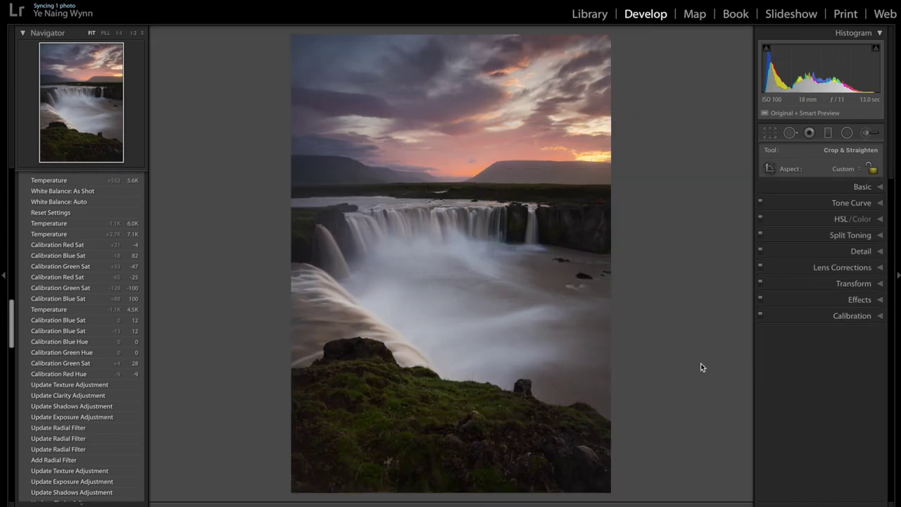